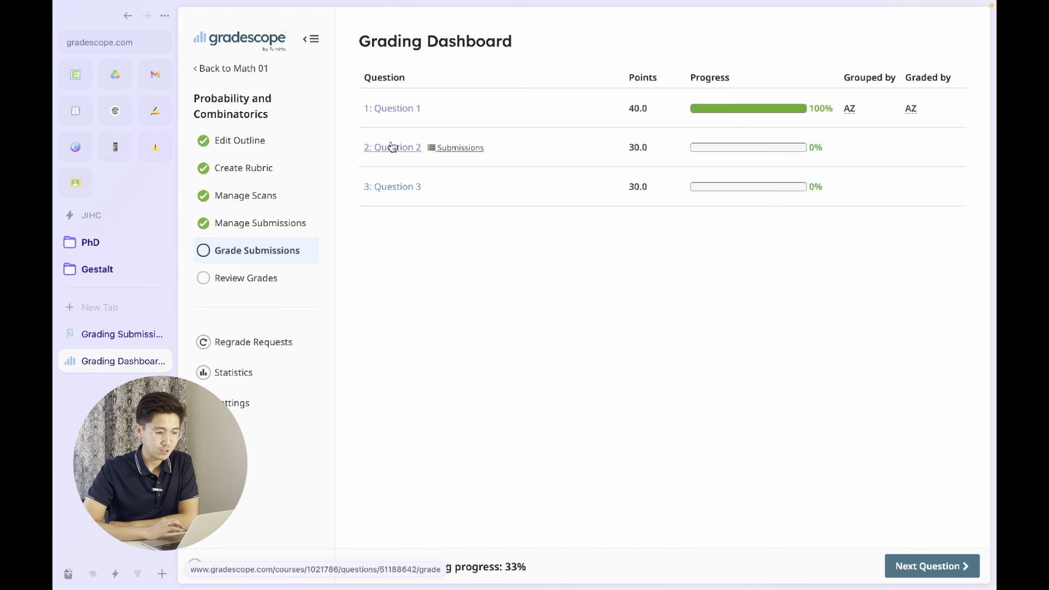
- Open the ungrouped answers for Question 2 and review each student's handwritten solution
{"action": "left_click", "coordinate": [392, 147]}
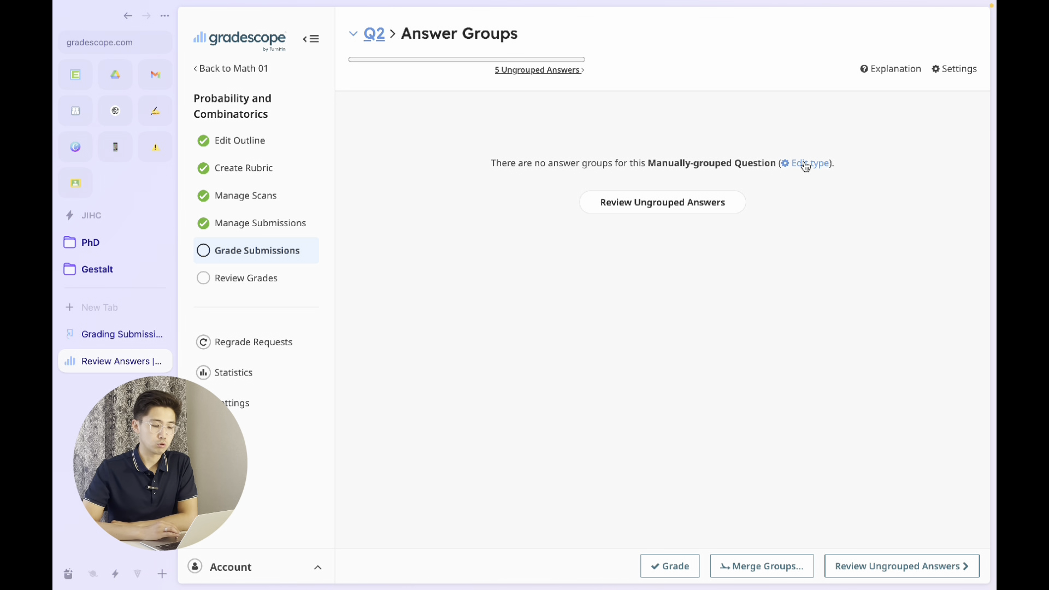
{"action": "left_click", "coordinate": [660, 214]}
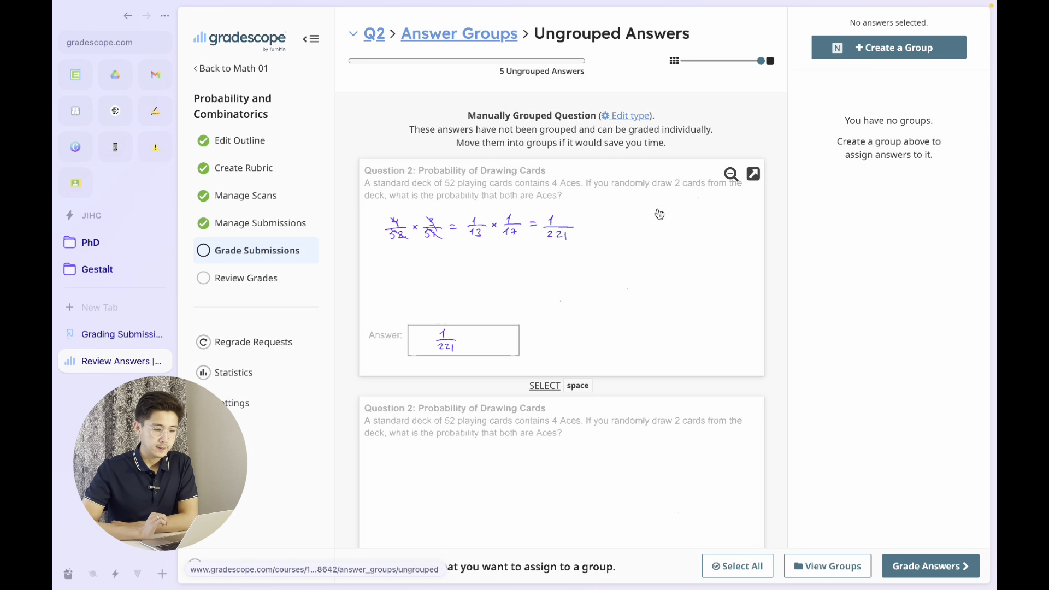
{"action": "scroll", "coordinate": [679, 312], "scroll_direction": "down", "scroll_amount": 6}
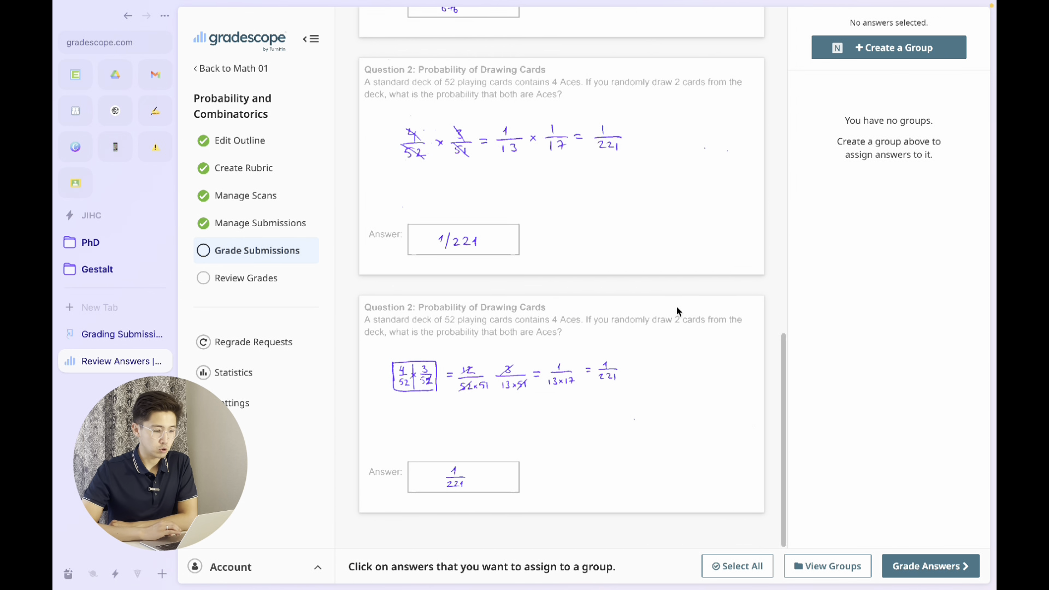
{"action": "scroll", "coordinate": [676, 311], "scroll_direction": "up", "scroll_amount": 8}
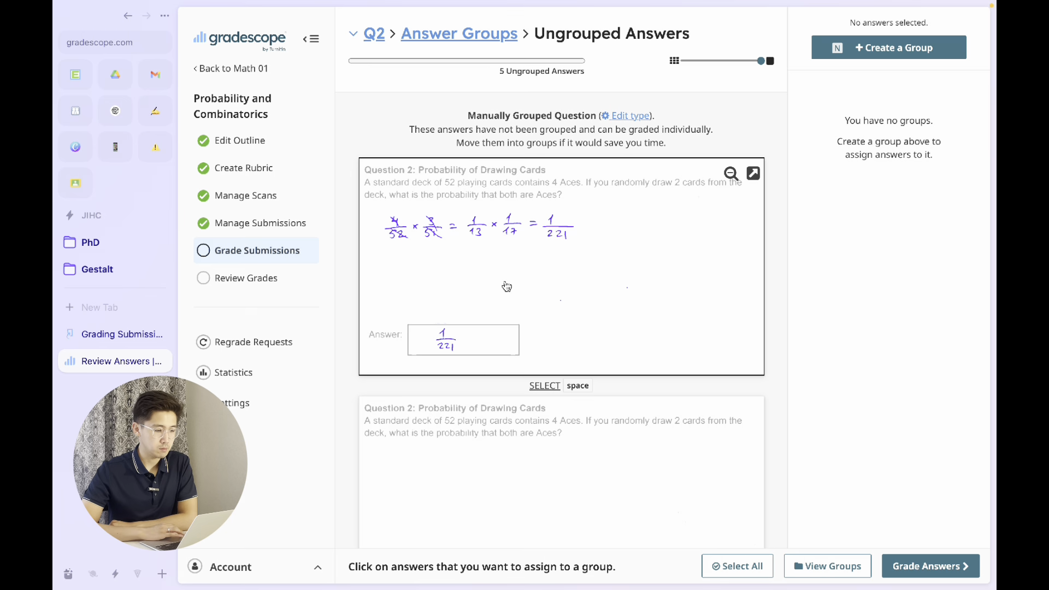
{"action": "scroll", "coordinate": [526, 344], "scroll_direction": "down", "scroll_amount": 3}
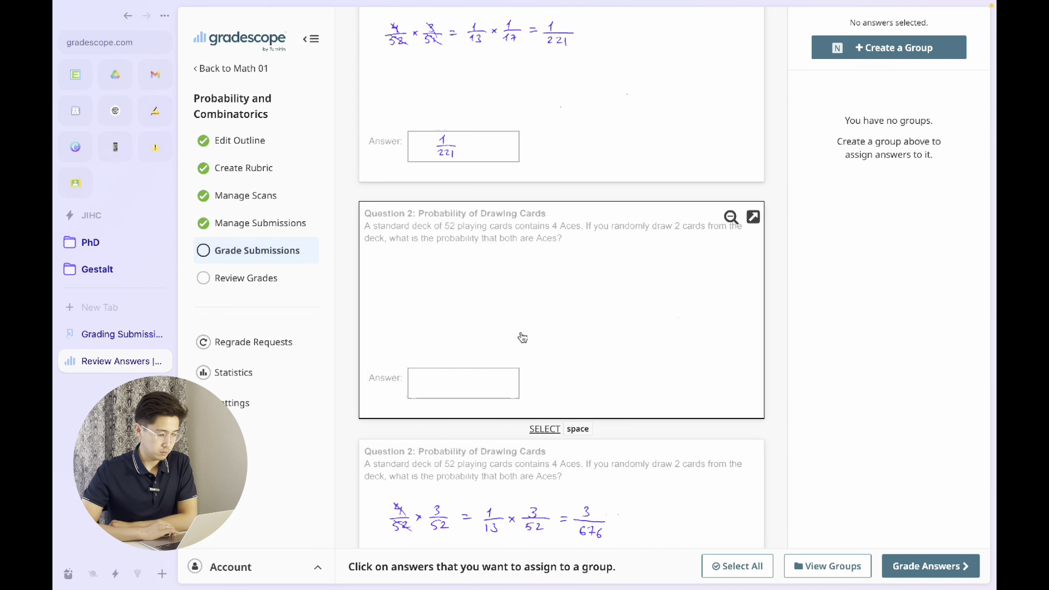
{"action": "scroll", "coordinate": [522, 336], "scroll_direction": "down", "scroll_amount": 1}
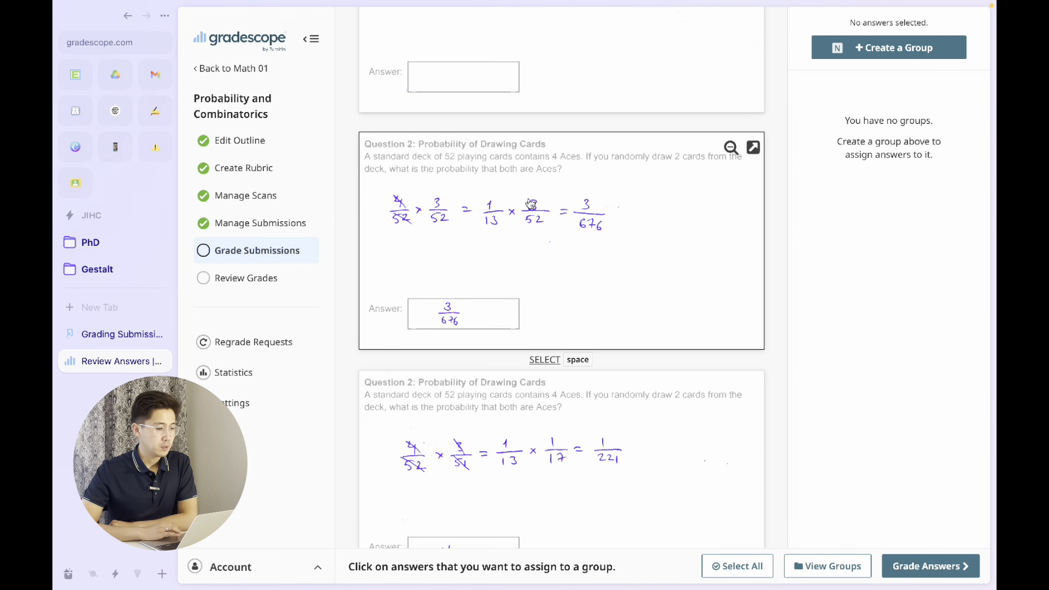
{"action": "scroll", "coordinate": [520, 312], "scroll_direction": "down", "scroll_amount": 3}
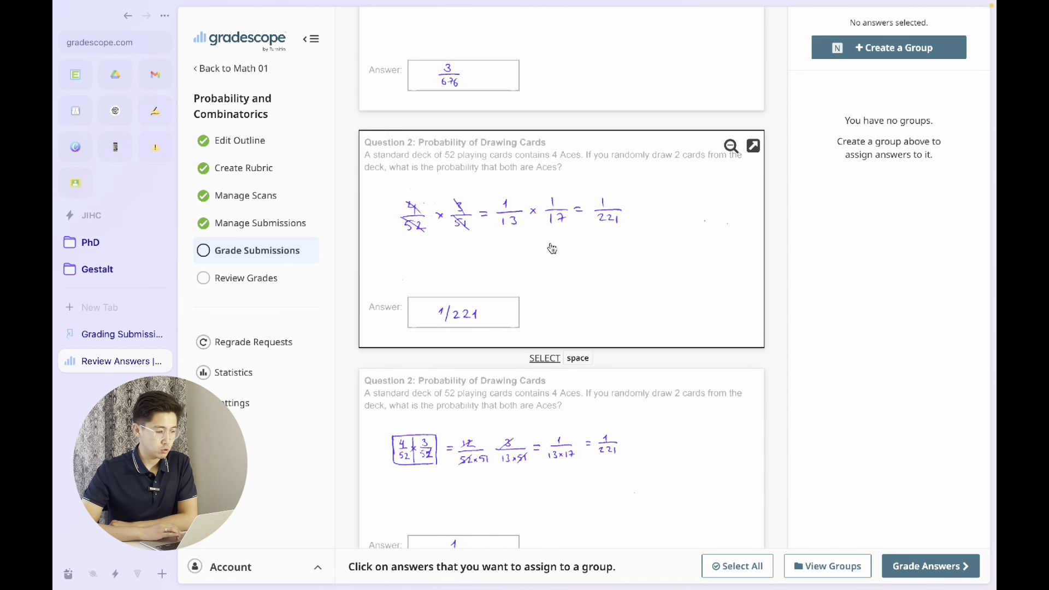
{"action": "scroll", "coordinate": [489, 292], "scroll_direction": "down", "scroll_amount": 1}
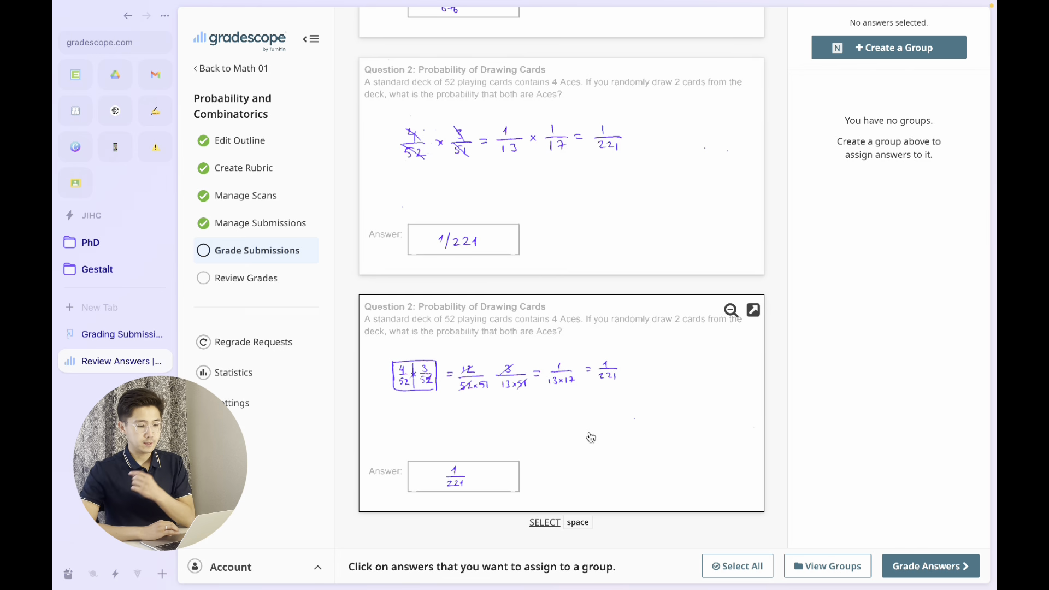
- Assign the three ungrouped answers that give 1/221 to a new answer group named 1/221
{"action": "left_click", "coordinate": [503, 449]}
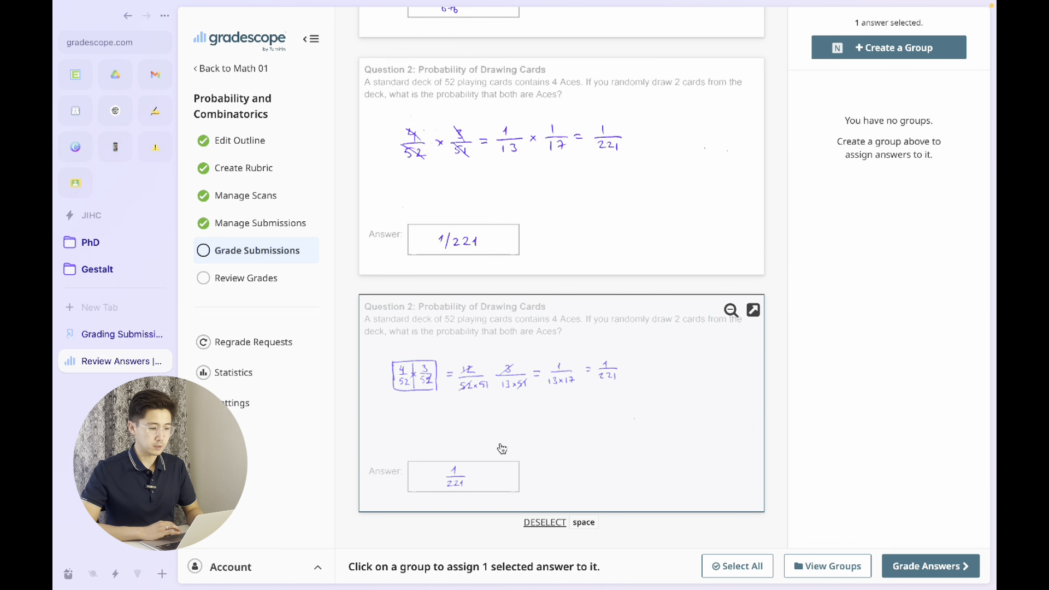
{"action": "left_click", "coordinate": [563, 215]}
{"action": "scroll", "coordinate": [564, 217], "scroll_direction": "up", "scroll_amount": 2}
{"action": "scroll", "coordinate": [565, 217], "scroll_direction": "up", "scroll_amount": 8}
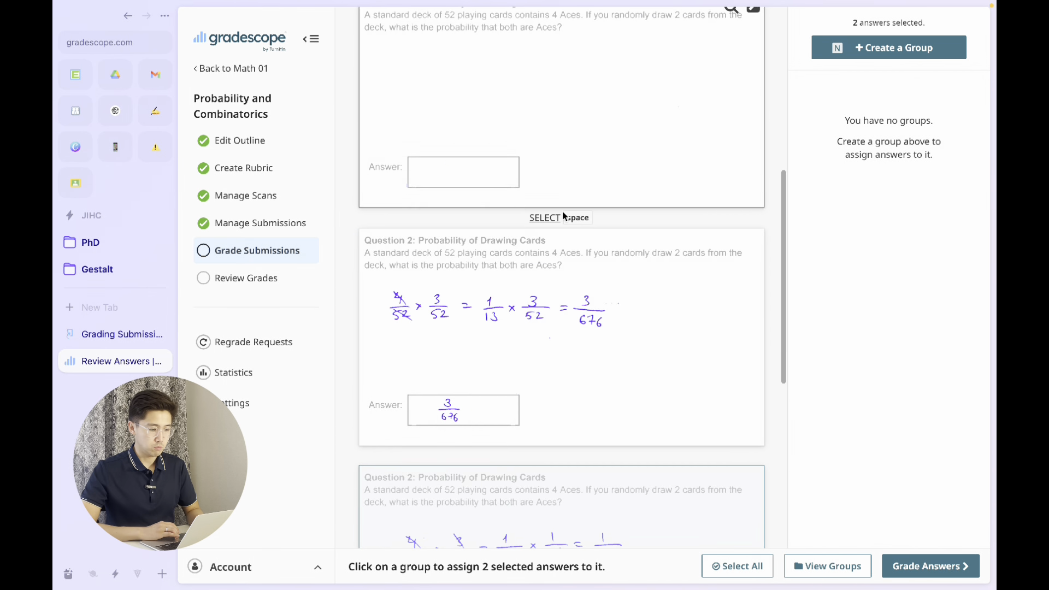
{"action": "left_click", "coordinate": [529, 264]}
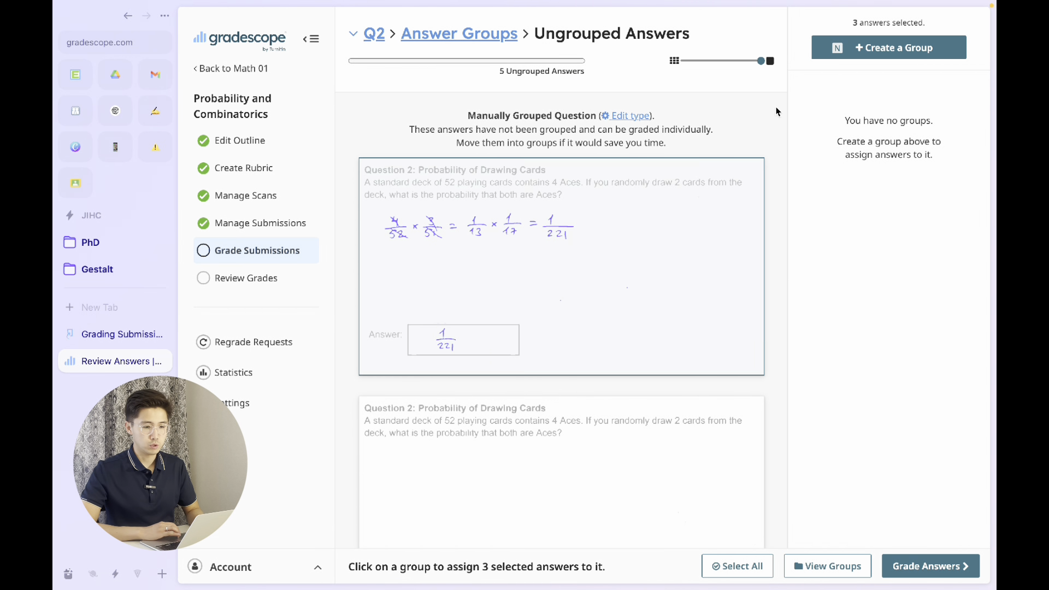
{"action": "left_click", "coordinate": [868, 58]}
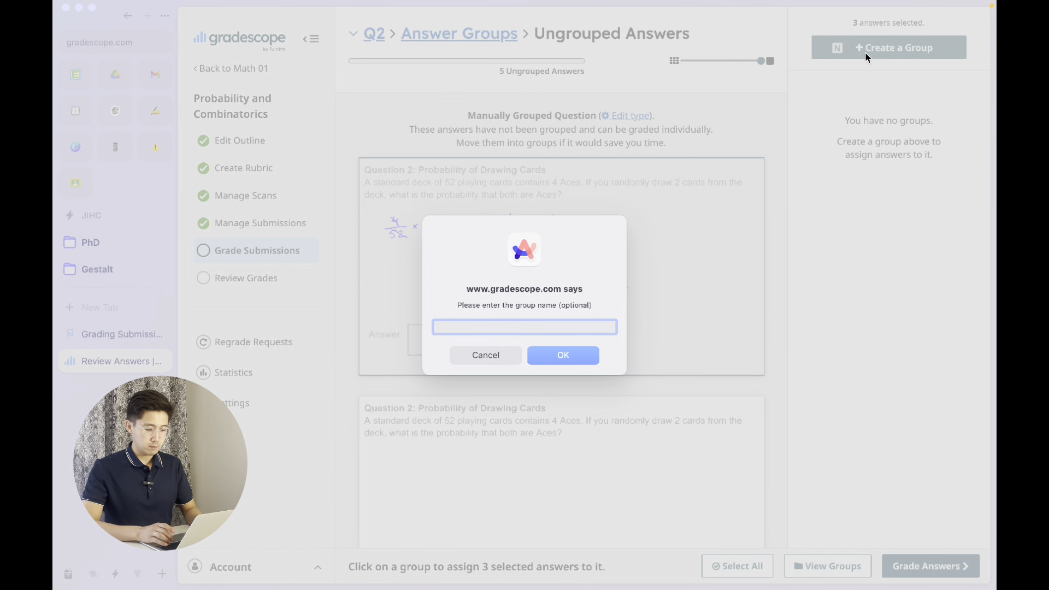
{"action": "type", "text": "1/221"}
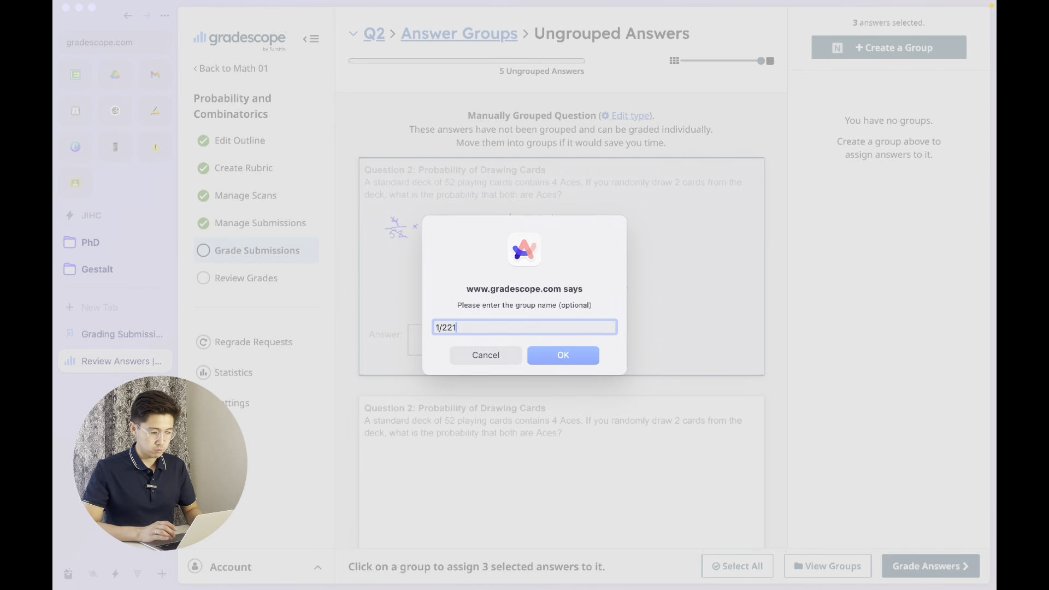
{"action": "left_click", "coordinate": [564, 357]}
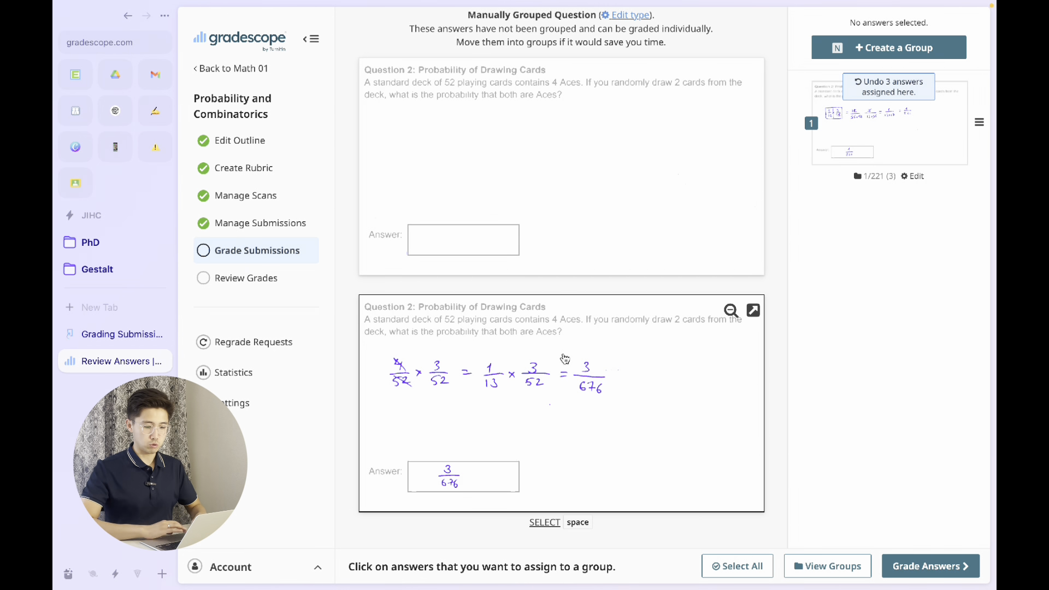
- Go to the answer groups overview for Question 2 and continue to grading the 1/221 group
{"action": "left_click", "coordinate": [830, 571]}
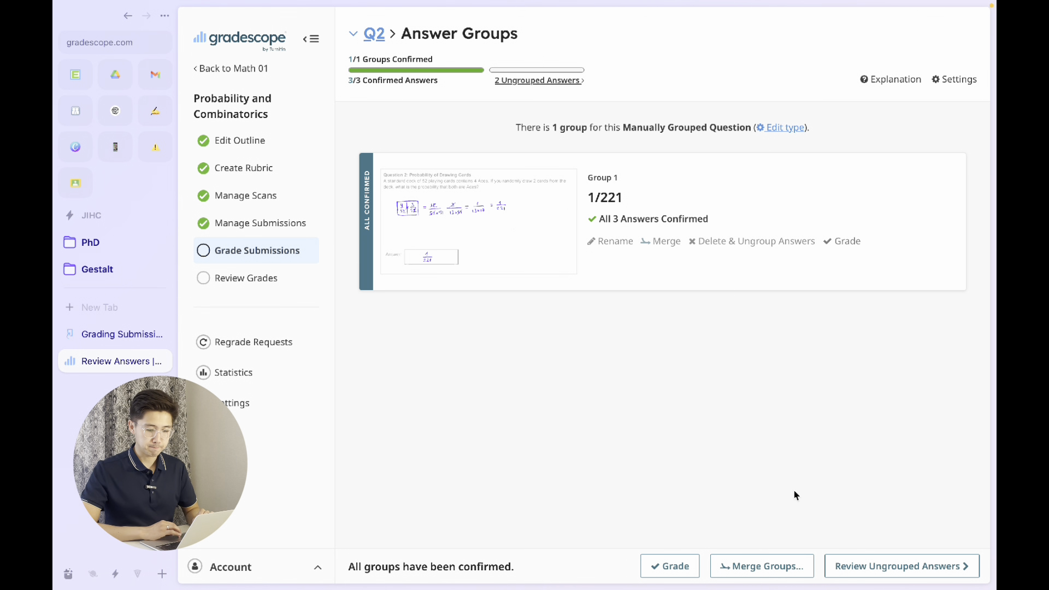
{"action": "left_click", "coordinate": [665, 568]}
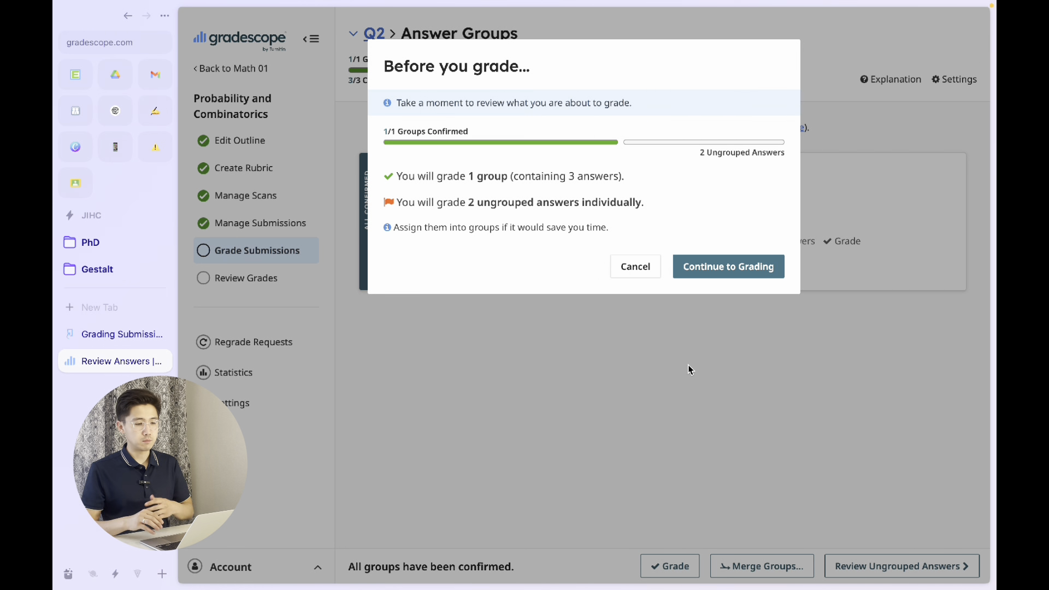
{"action": "left_click", "coordinate": [725, 267]}
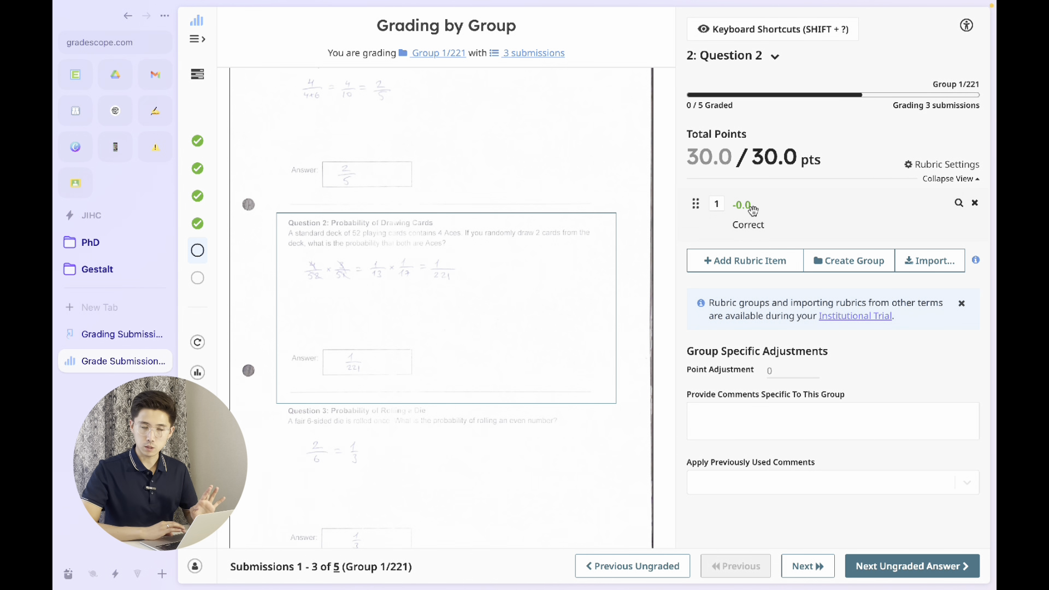
- Add a rubric item worth -20 points with the description "Wrong answer"
{"action": "left_click", "coordinate": [744, 261]}
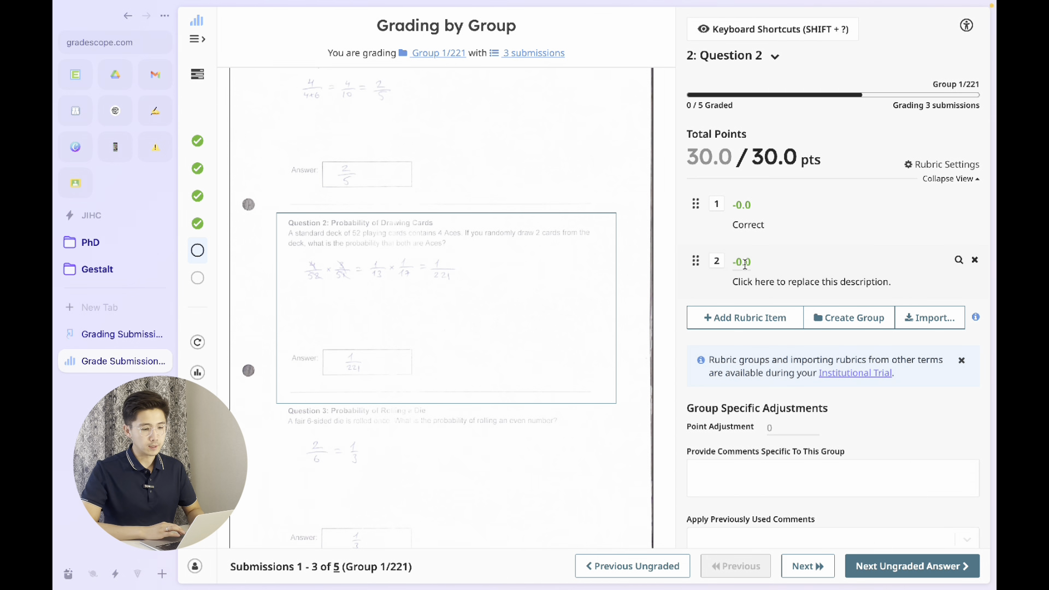
{"action": "left_click", "coordinate": [744, 262]}
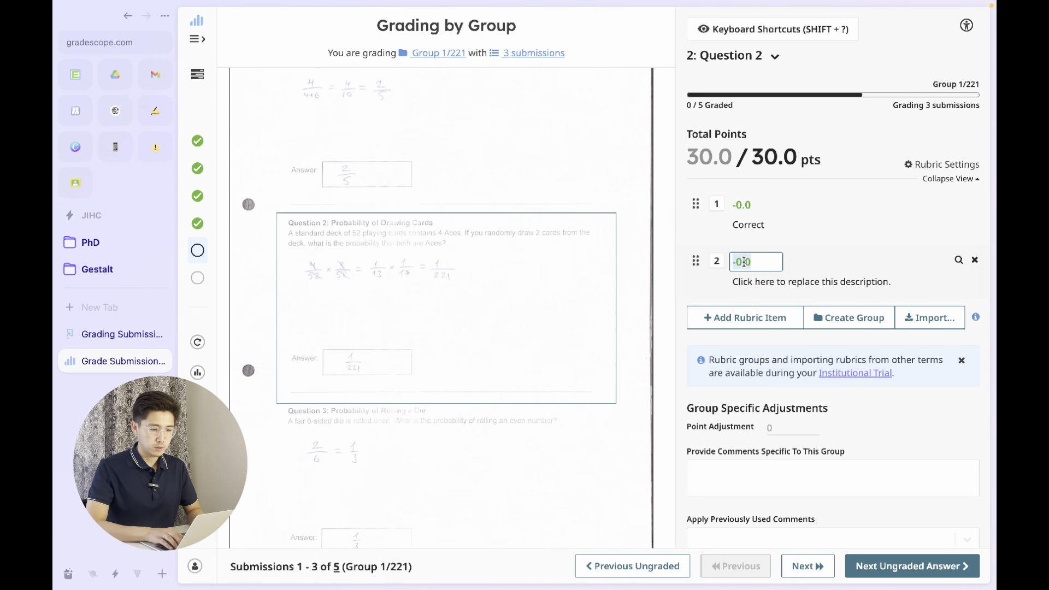
{"action": "type", "text": "-20"}
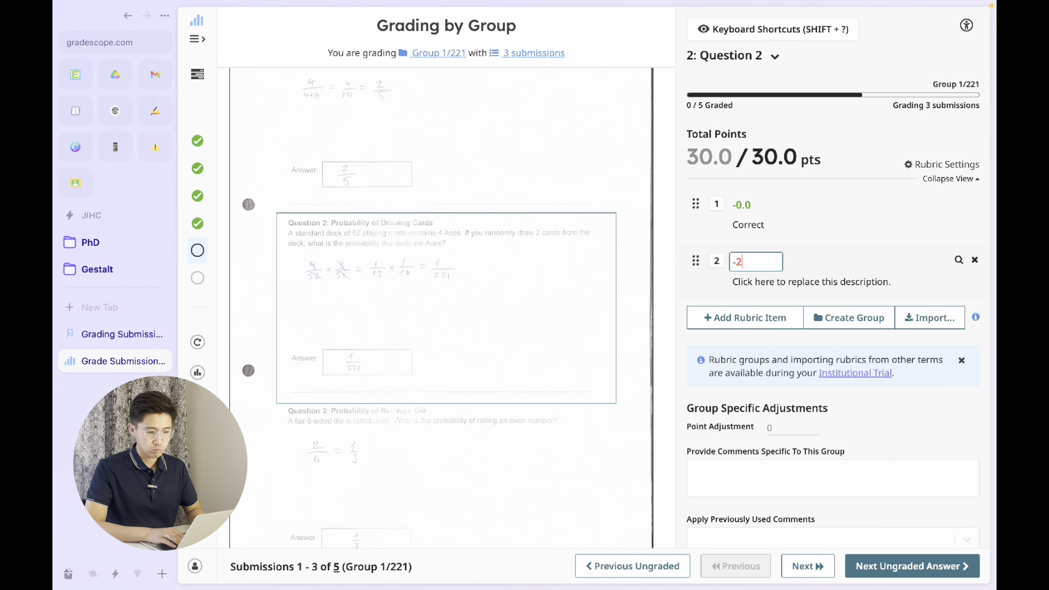
{"action": "left_click", "coordinate": [753, 281]}
{"action": "type", "text": "Wrong answer"}
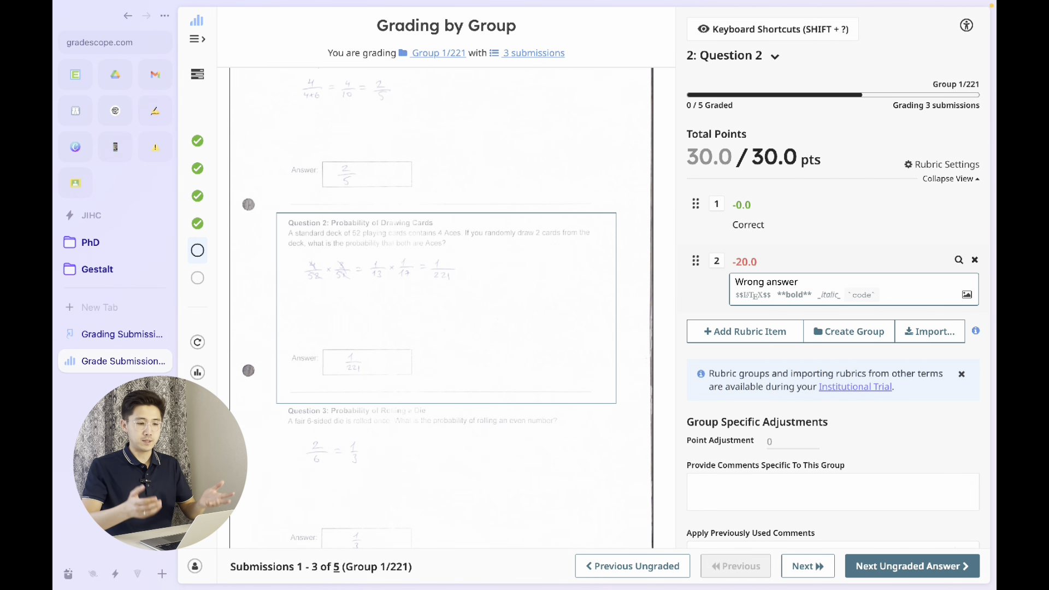
- Add another rubric item worth -30 points with the description "No answer"
{"action": "left_click", "coordinate": [746, 332]}
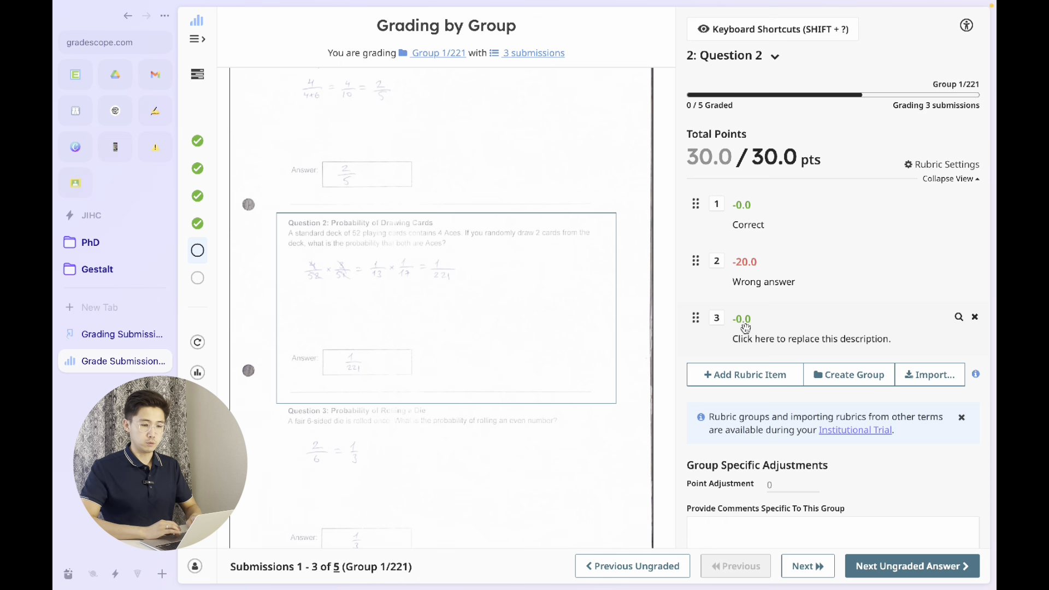
{"action": "left_click", "coordinate": [748, 323]}
{"action": "type", "text": "-30"}
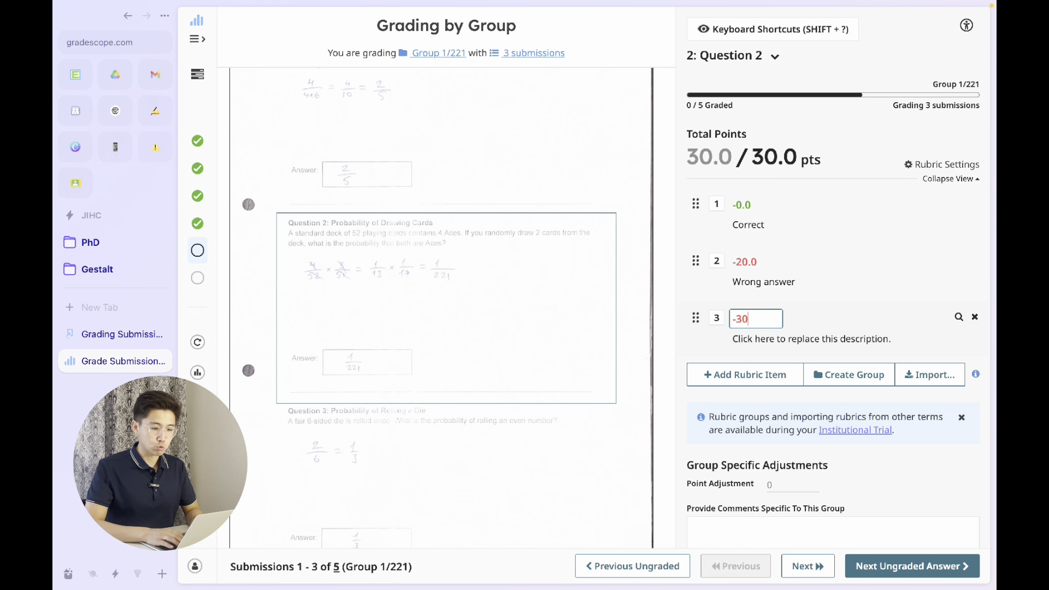
{"action": "key", "text": "Return"}
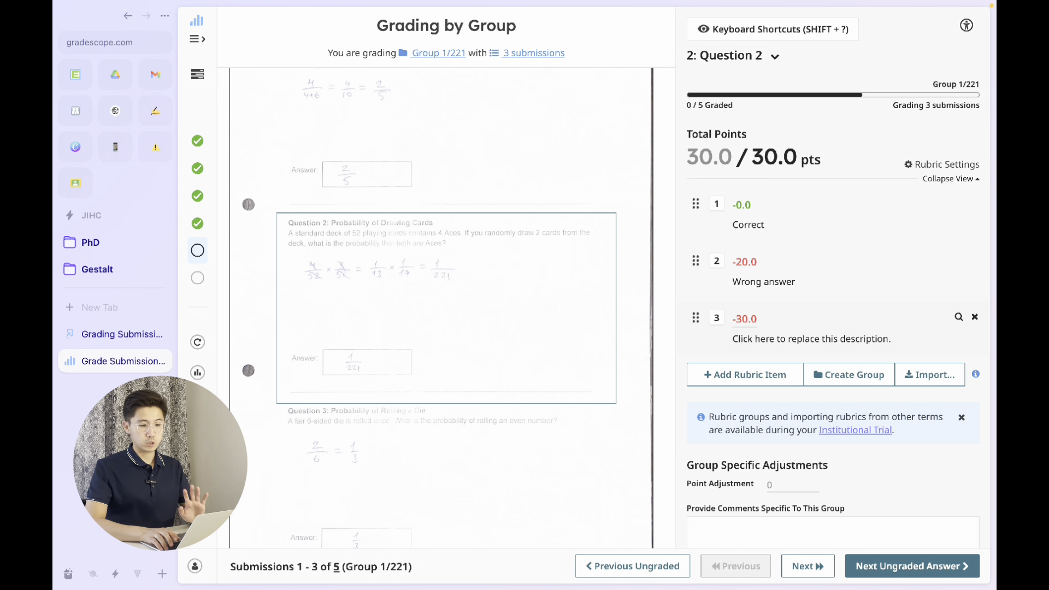
{"action": "left_click", "coordinate": [754, 340]}
{"action": "type", "text": "N"}
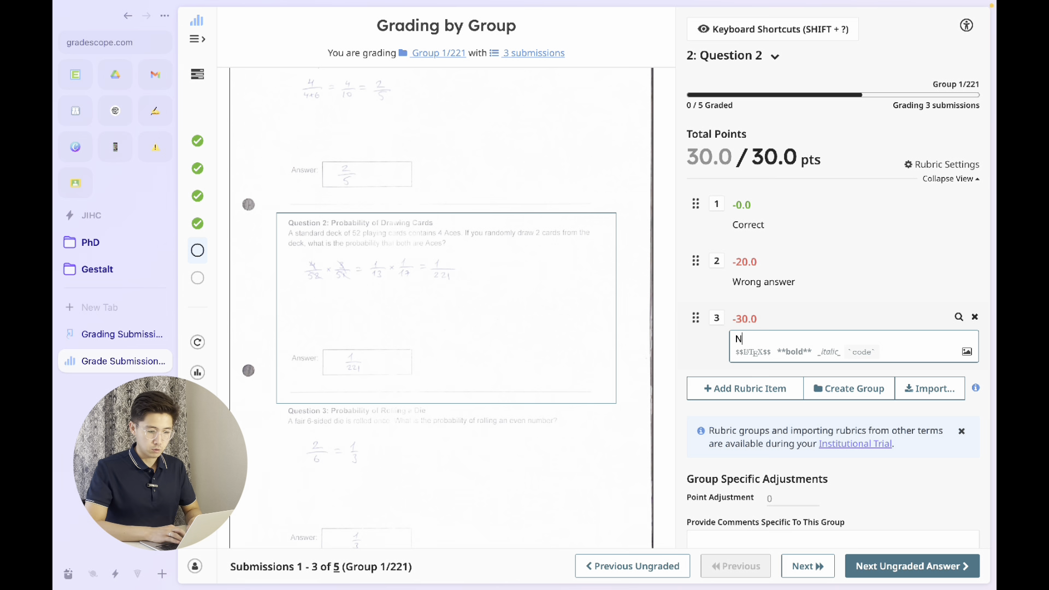
{"action": "type", "text": "o answer"}
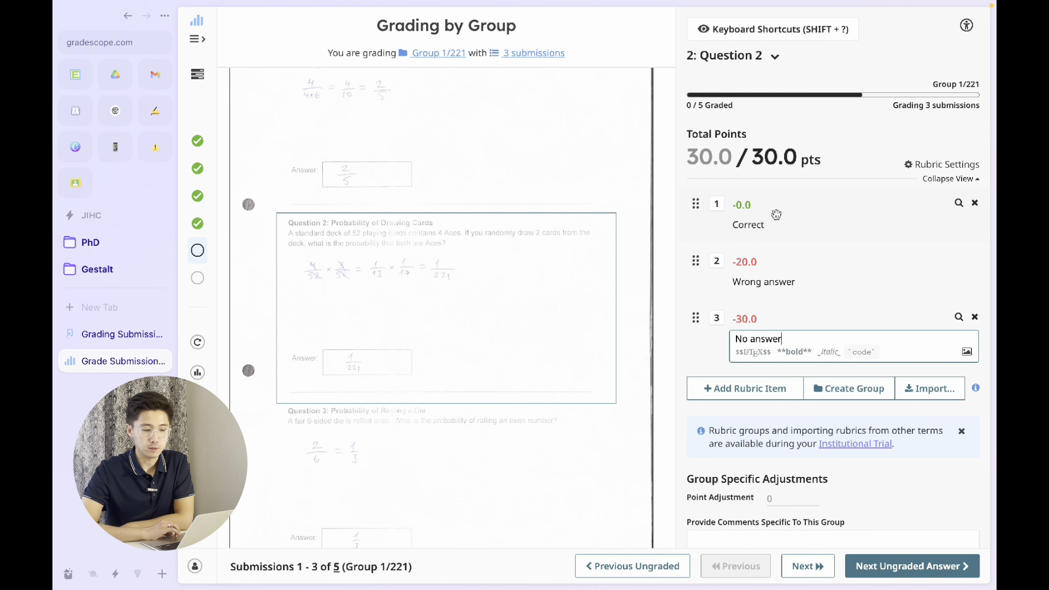
- Grade the 1/221 group with the "Correct" rubric item and advance to the first ungrouped submission
{"action": "left_click", "coordinate": [717, 205]}
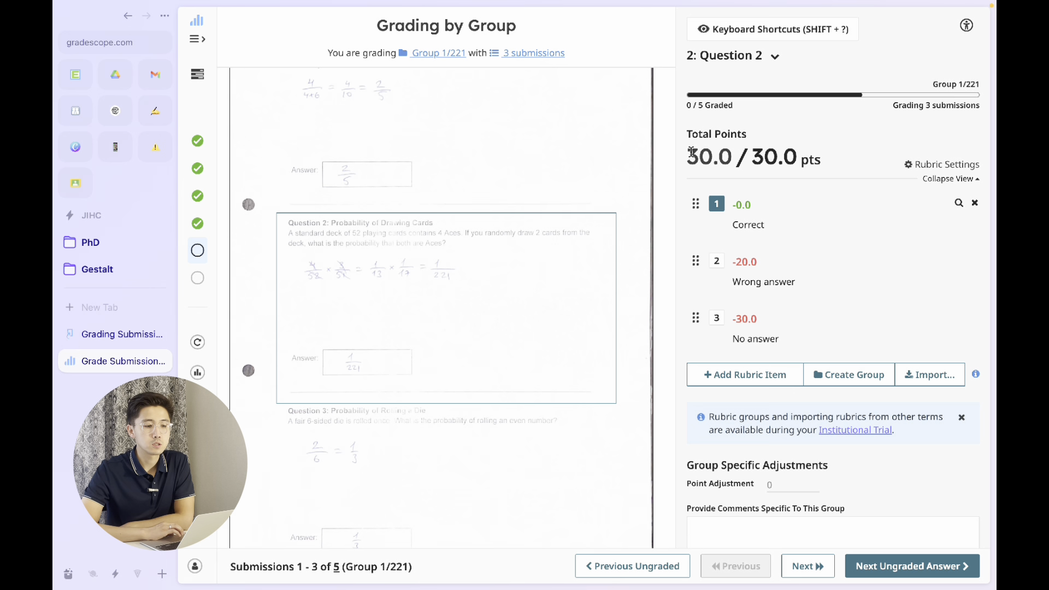
{"action": "left_click_drag", "start_coordinate": [692, 152], "coordinate": [731, 149]}
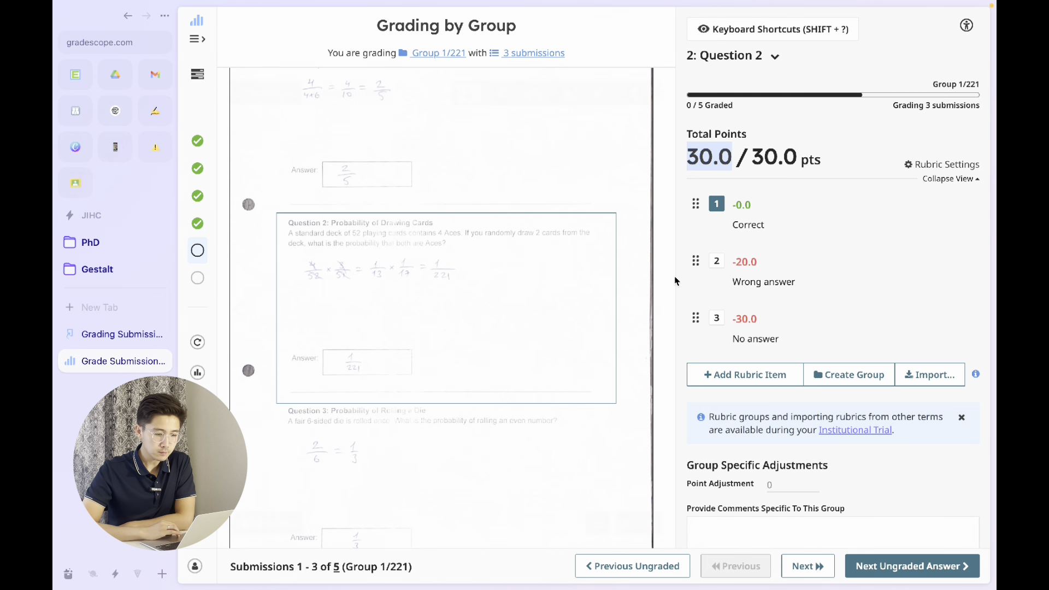
{"action": "mouse_move", "coordinate": [675, 281]}
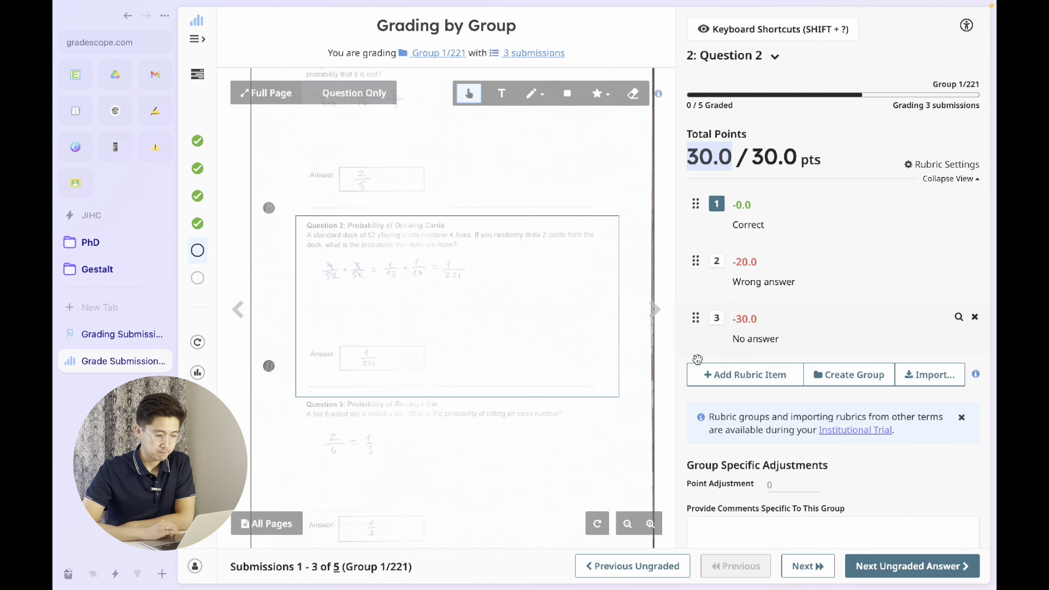
{"action": "left_click", "coordinate": [808, 567]}
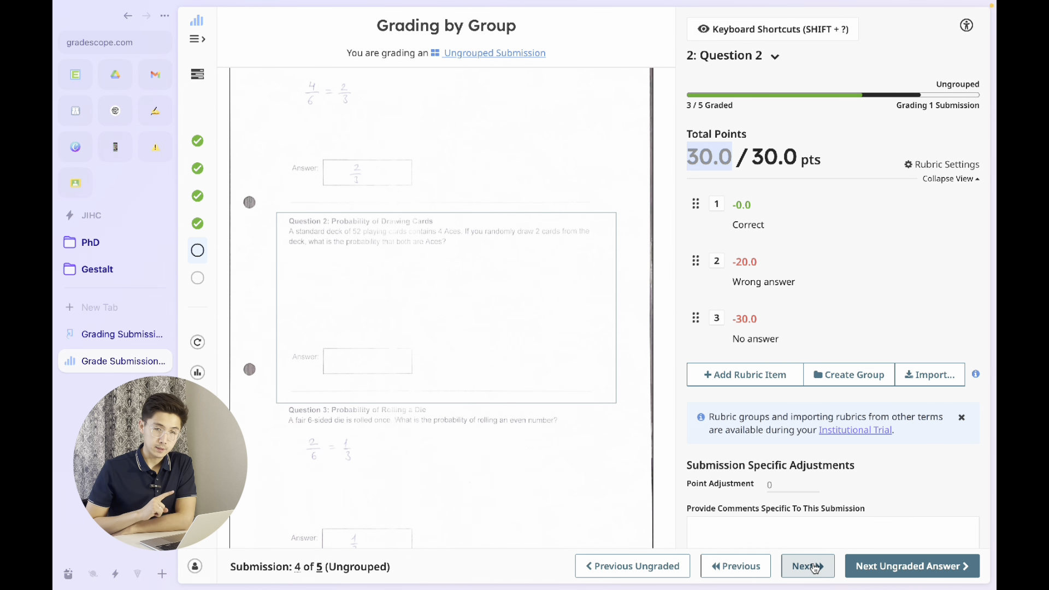
- Grade the blank ungrouped submission with the "No answer" rubric item and advance to the last submission
{"action": "mouse_move", "coordinate": [296, 571]}
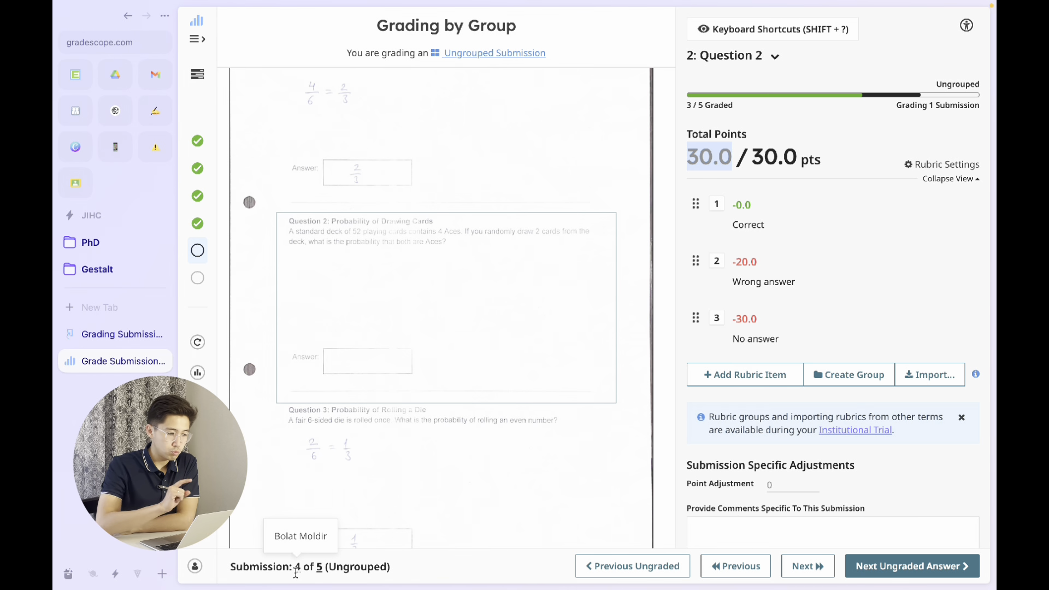
{"action": "mouse_move", "coordinate": [482, 294]}
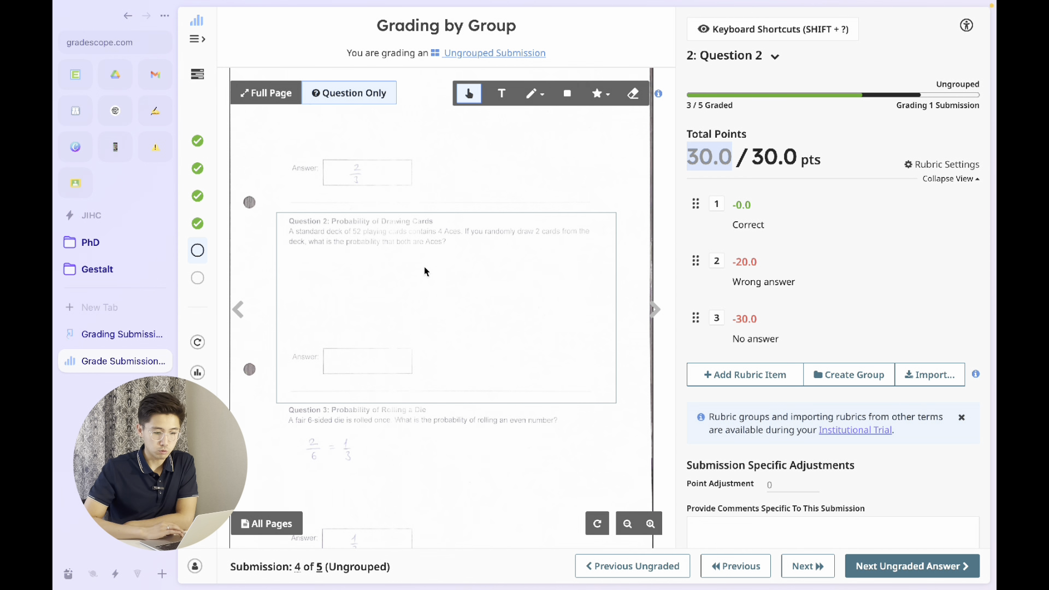
{"action": "left_click", "coordinate": [717, 320]}
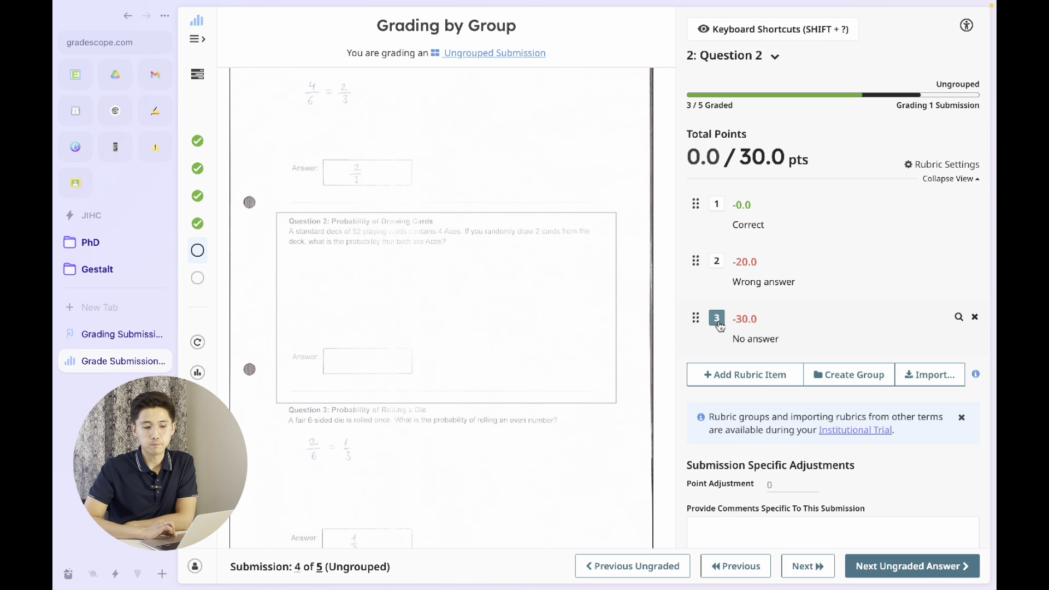
{"action": "left_click", "coordinate": [718, 323]}
{"action": "left_click", "coordinate": [718, 323]}
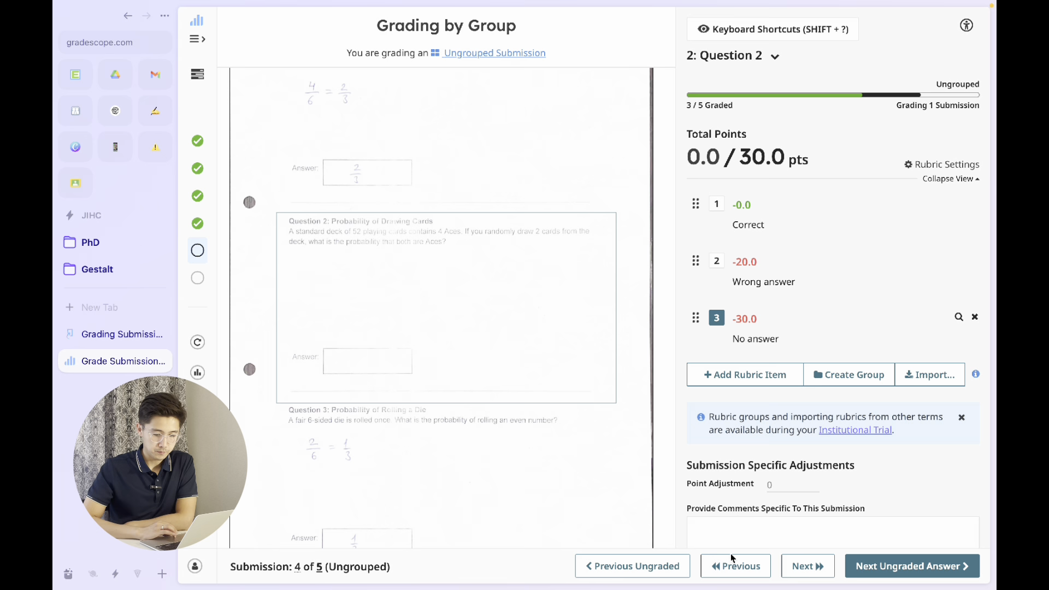
{"action": "left_click", "coordinate": [811, 573]}
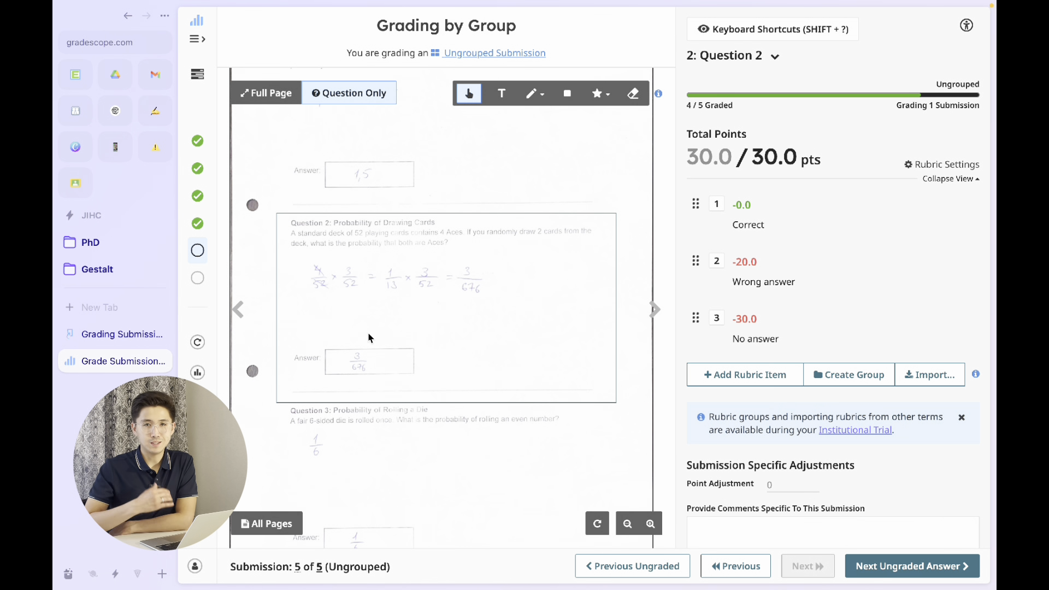
- Grade the last ungrouped submission with the "Wrong answer" rubric item and a +5 point adjustment, and finish grading Question 2
{"action": "left_click", "coordinate": [716, 261]}
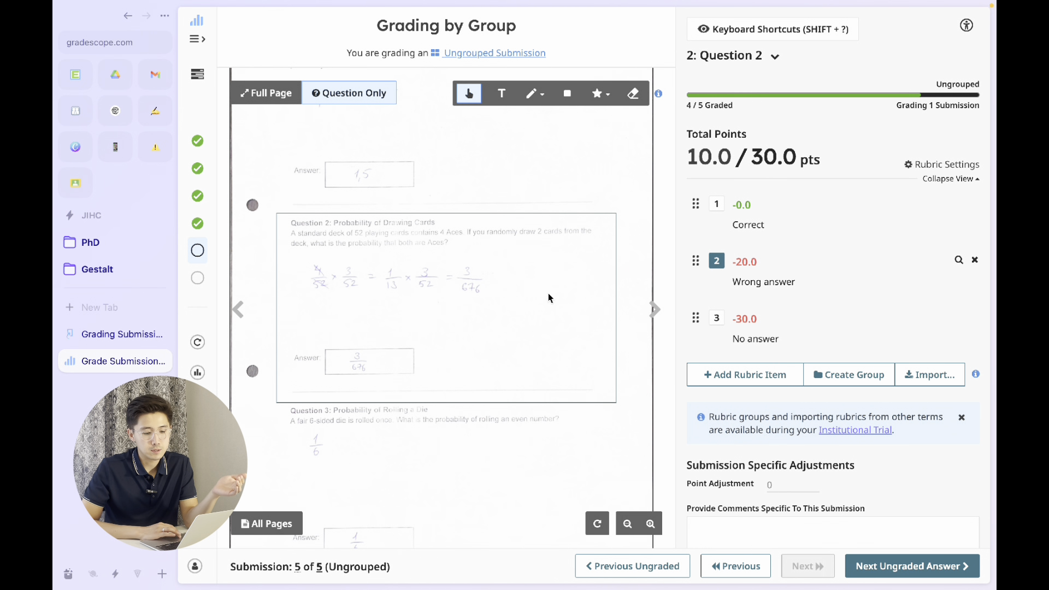
{"action": "scroll", "coordinate": [773, 467], "scroll_direction": "down", "scroll_amount": 3}
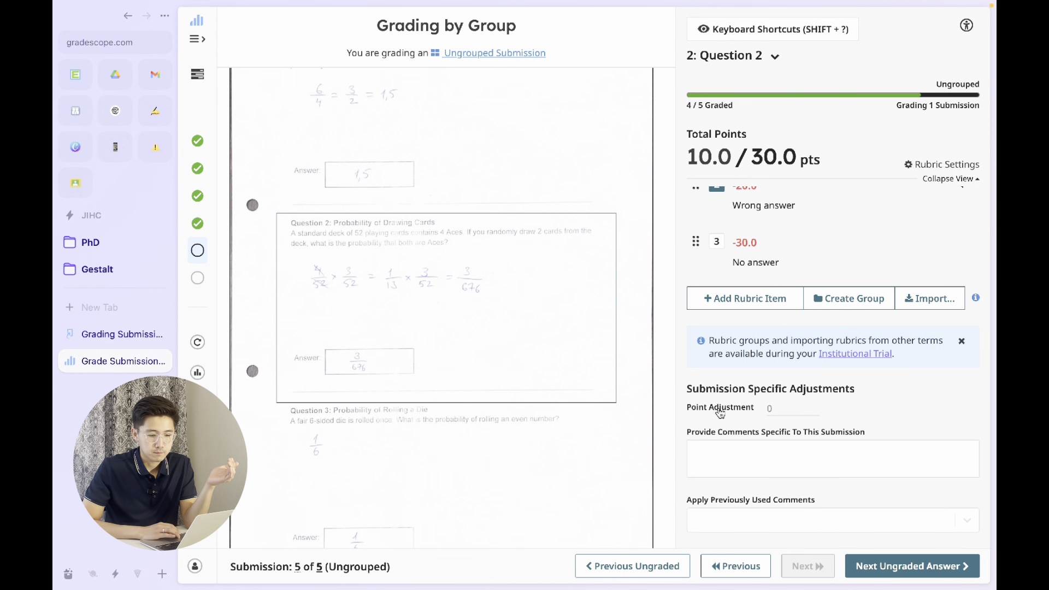
{"action": "left_click", "coordinate": [784, 406]}
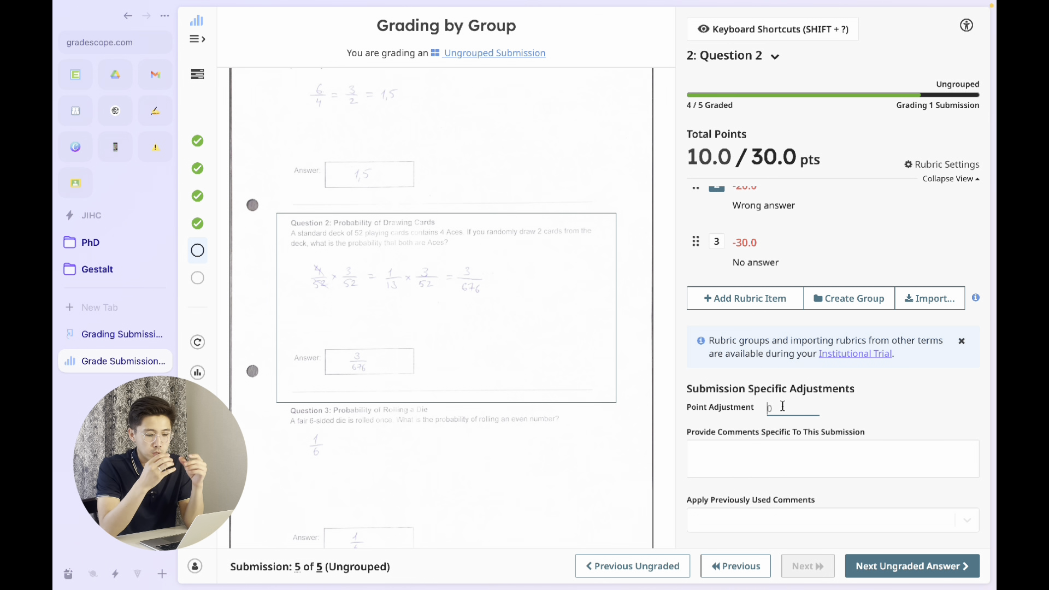
{"action": "type", "text": "+5"}
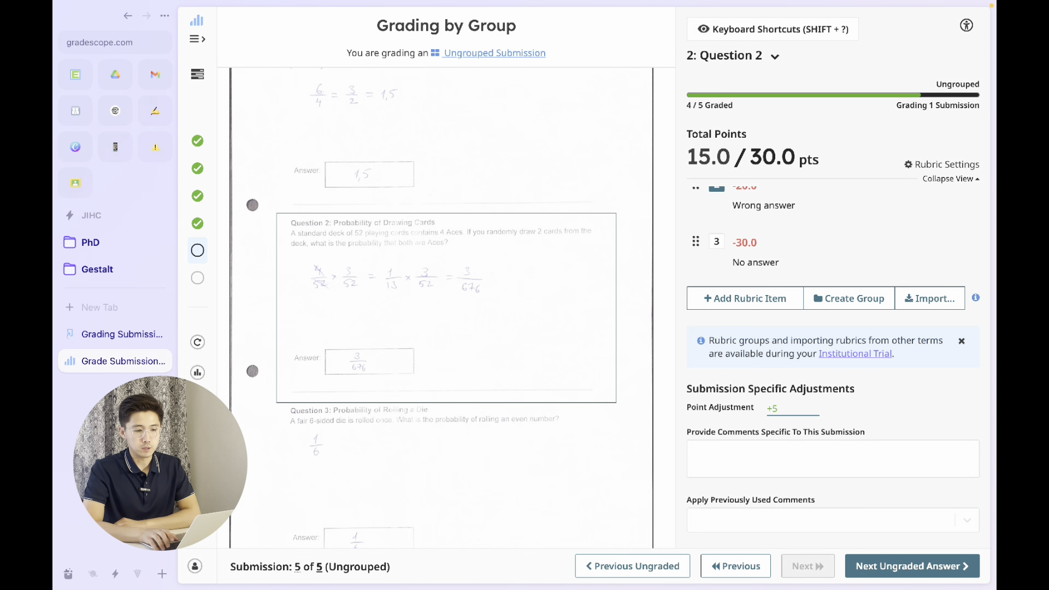
{"action": "key", "text": "Return"}
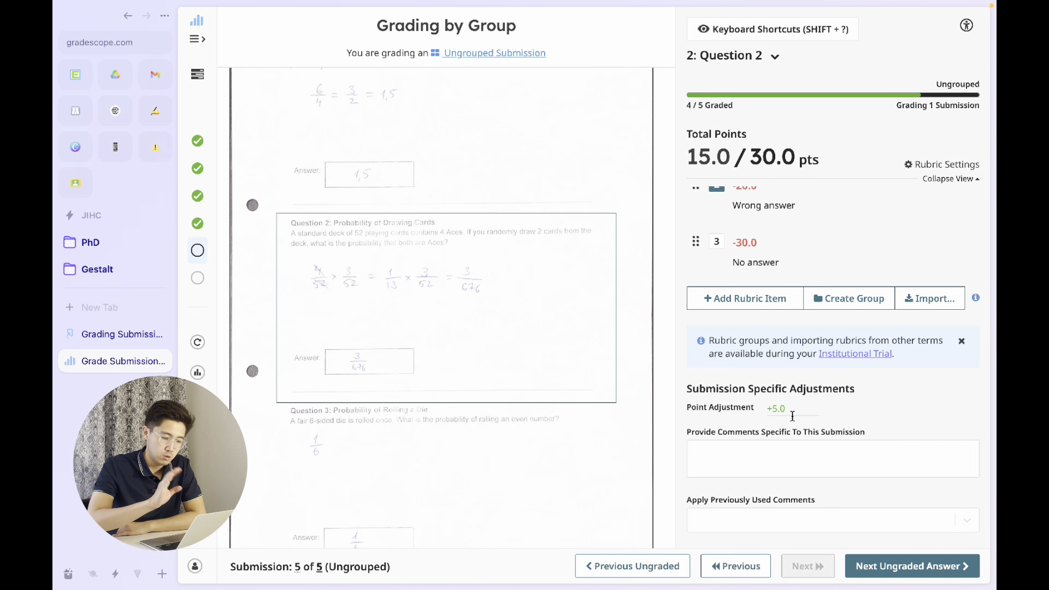
{"action": "left_click", "coordinate": [891, 567]}
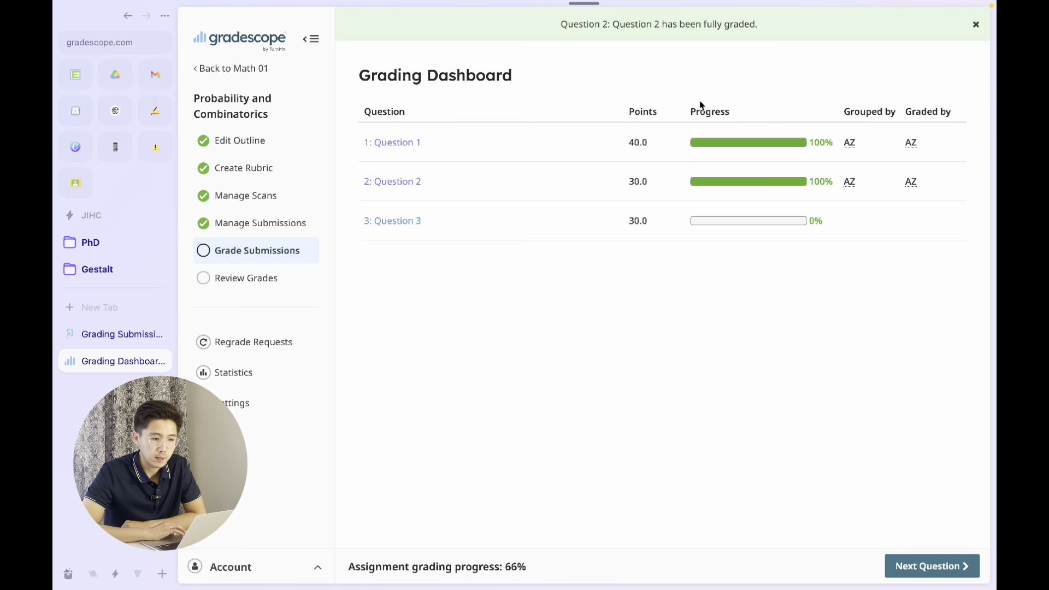
- Reopen Question 2's grading view to check the 1/221 group's grading progress, and return to the grading dashboard
{"action": "left_click", "coordinate": [406, 184]}
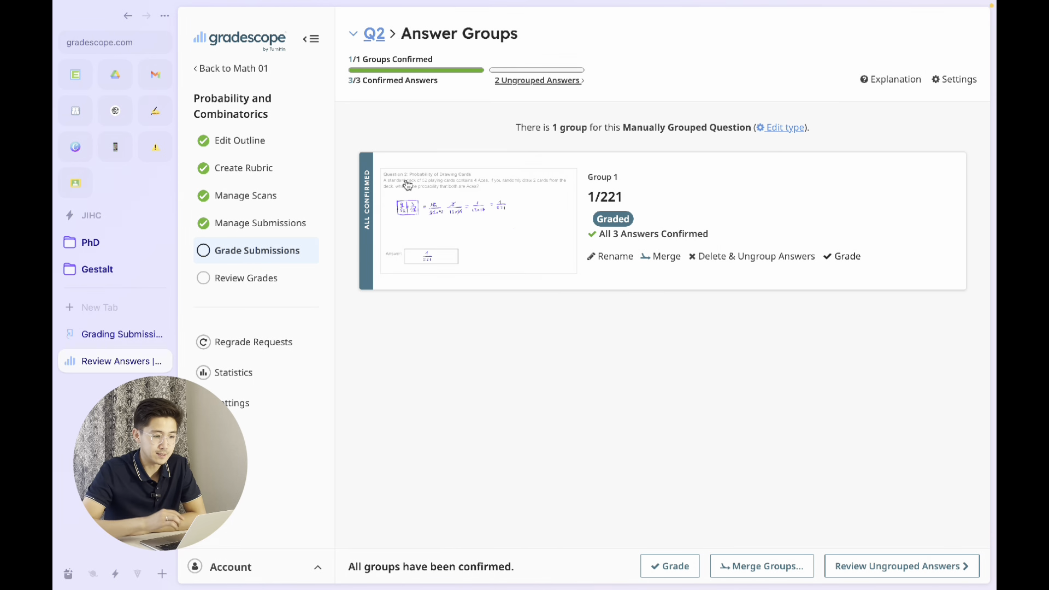
{"action": "left_click", "coordinate": [672, 566]}
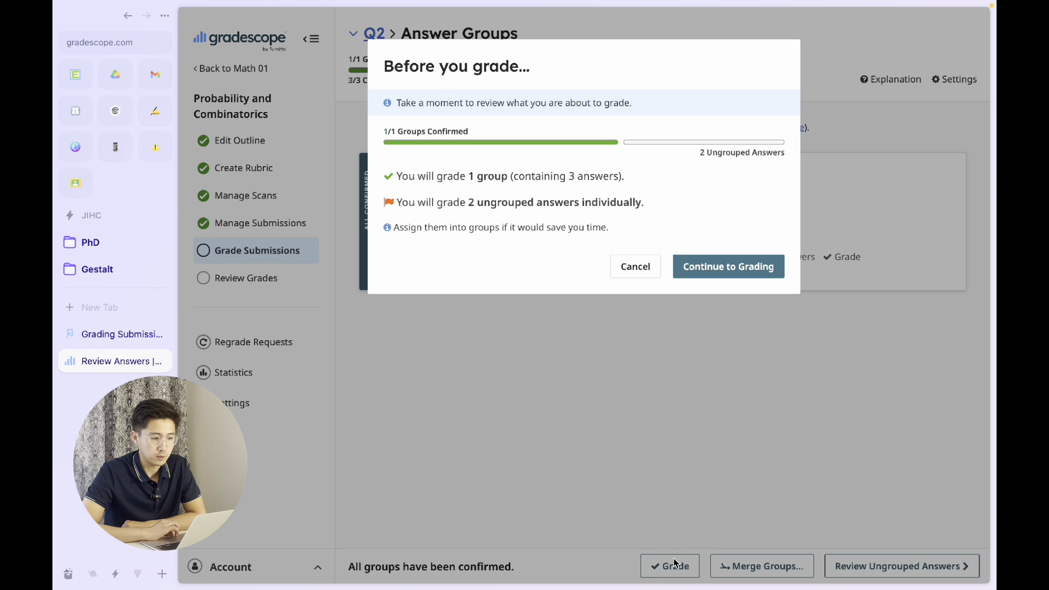
{"action": "left_click", "coordinate": [706, 265]}
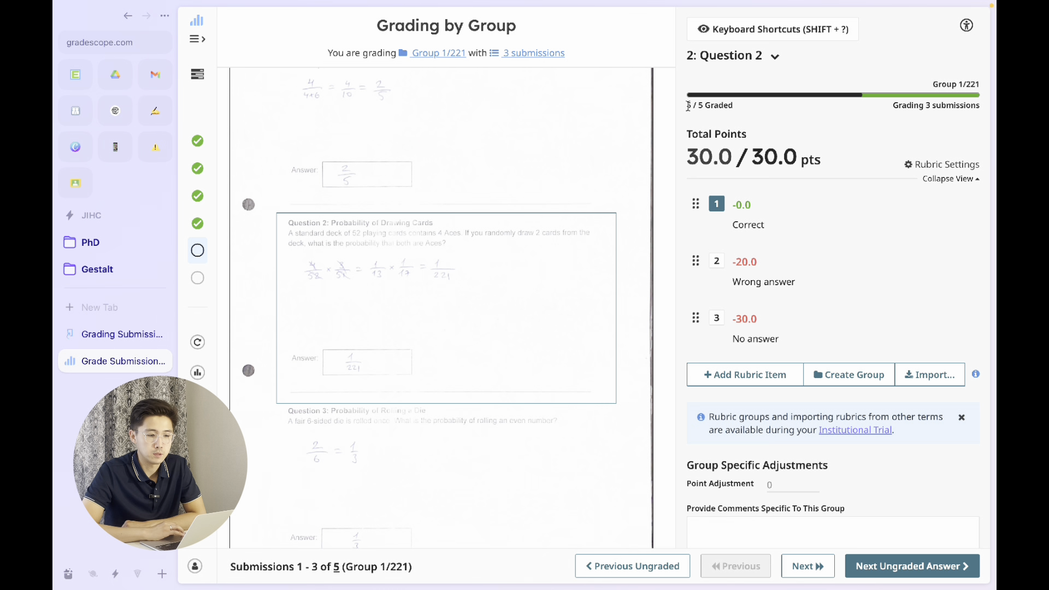
{"action": "left_click_drag", "start_coordinate": [688, 105], "coordinate": [745, 114]}
{"action": "left_click", "coordinate": [746, 103]}
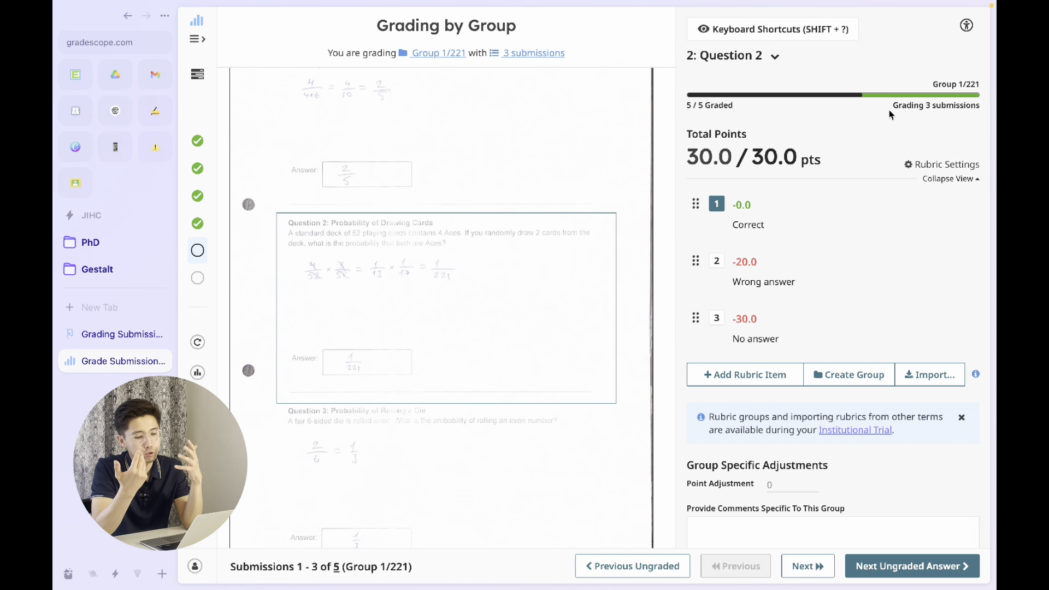
{"action": "left_click", "coordinate": [877, 570]}
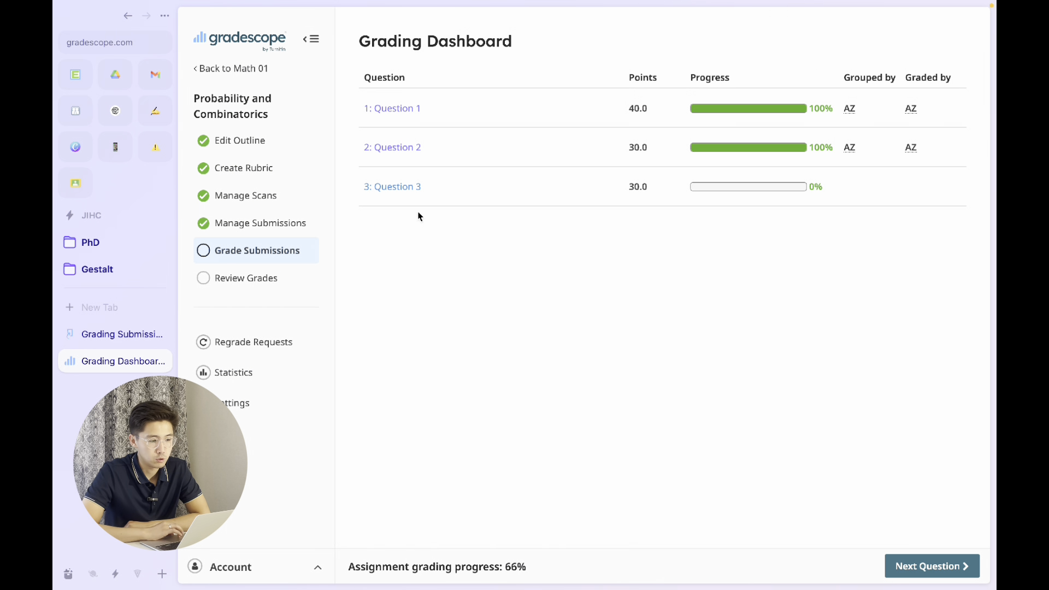
- Open Question 3 and review its ungrouped answers
{"action": "left_click", "coordinate": [397, 190]}
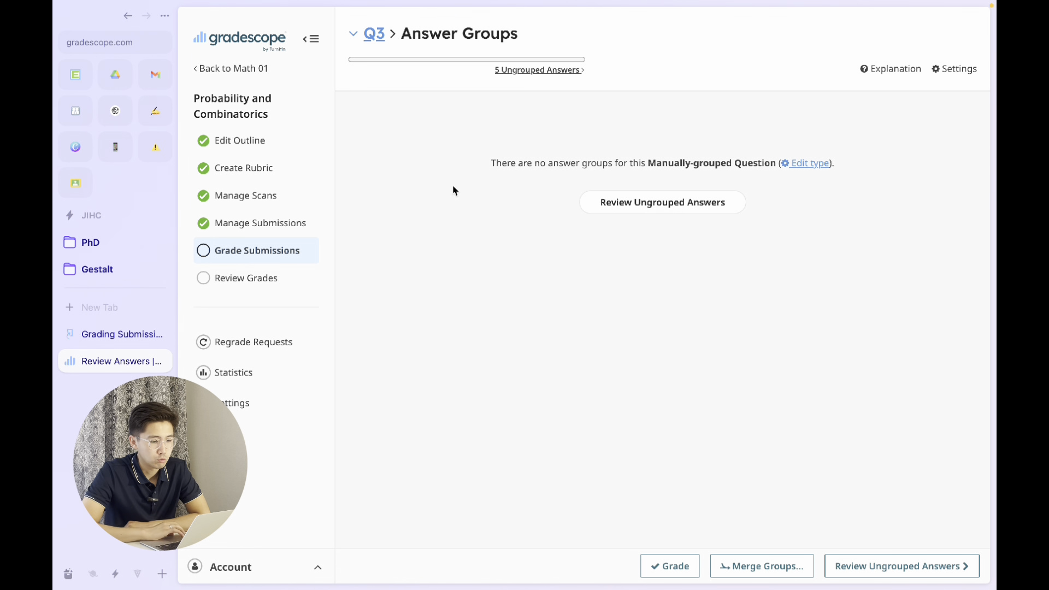
{"action": "left_click", "coordinate": [655, 211]}
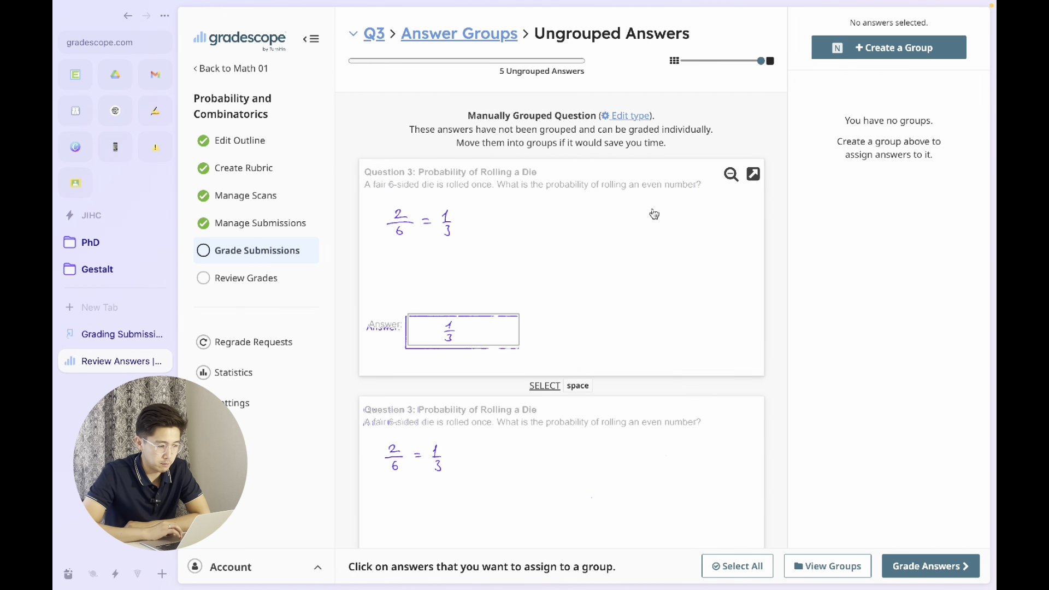
{"action": "scroll", "coordinate": [677, 299], "scroll_direction": "down", "scroll_amount": 1}
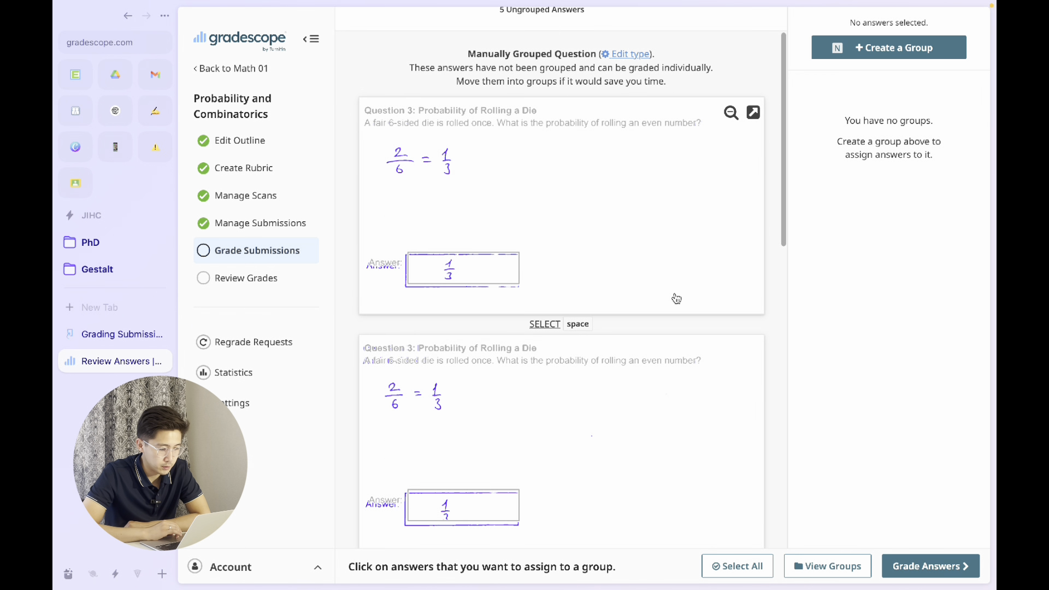
{"action": "scroll", "coordinate": [676, 299], "scroll_direction": "down", "scroll_amount": 8}
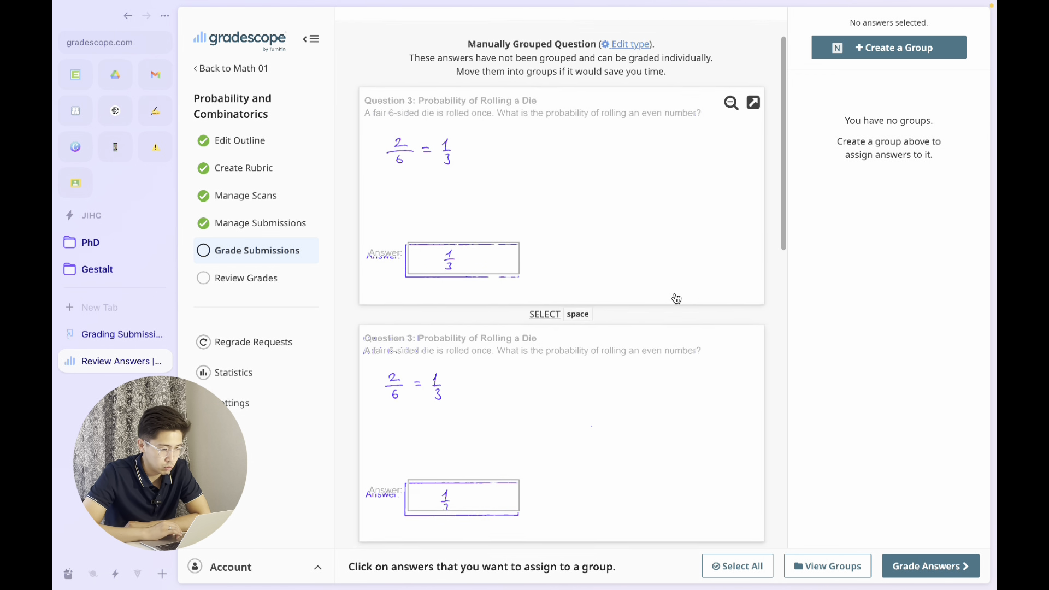
{"action": "scroll", "coordinate": [677, 297], "scroll_direction": "up", "scroll_amount": 10}
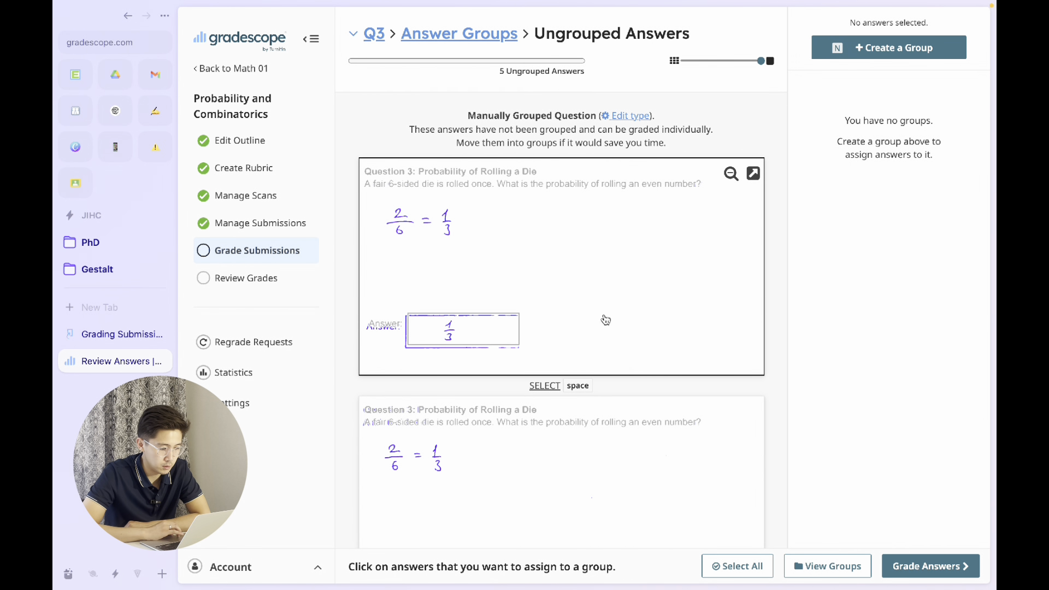
{"action": "scroll", "coordinate": [605, 319], "scroll_direction": "down", "scroll_amount": 3}
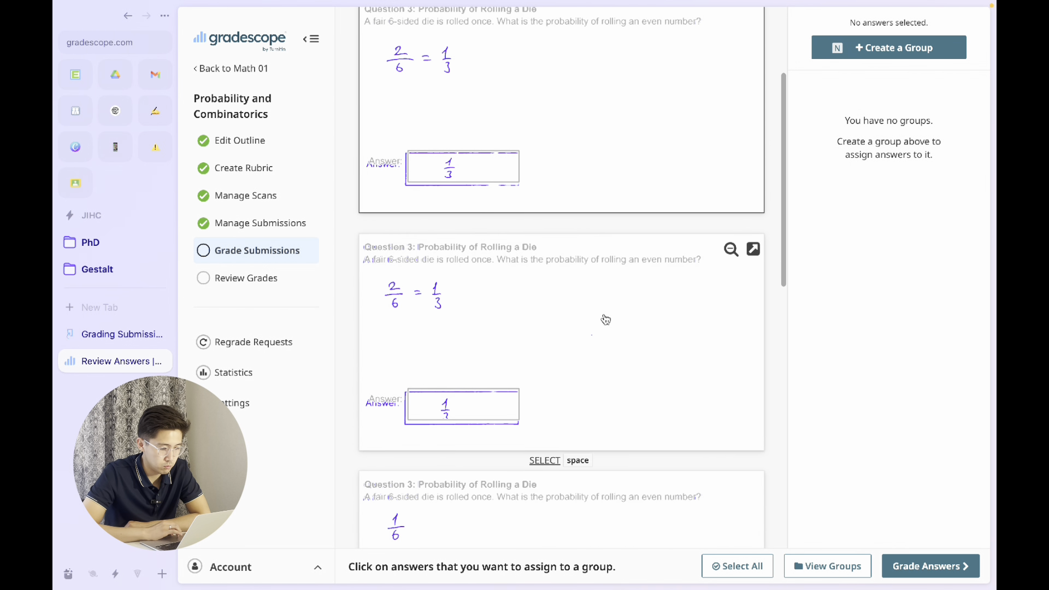
- Select the two ungrouped Question 3 submissions answering 1/3 and assign them to a new group named "1/3"
{"action": "left_click", "coordinate": [584, 170]}
{"action": "left_click", "coordinate": [476, 399]}
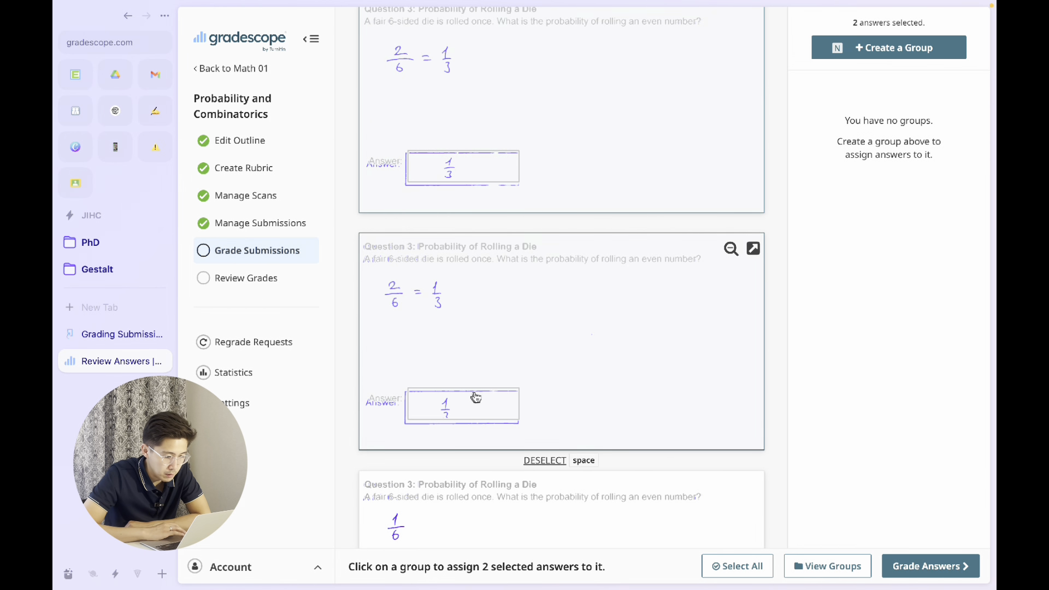
{"action": "scroll", "coordinate": [662, 397], "scroll_direction": "down", "scroll_amount": 3}
{"action": "scroll", "coordinate": [662, 397], "scroll_direction": "down", "scroll_amount": 9}
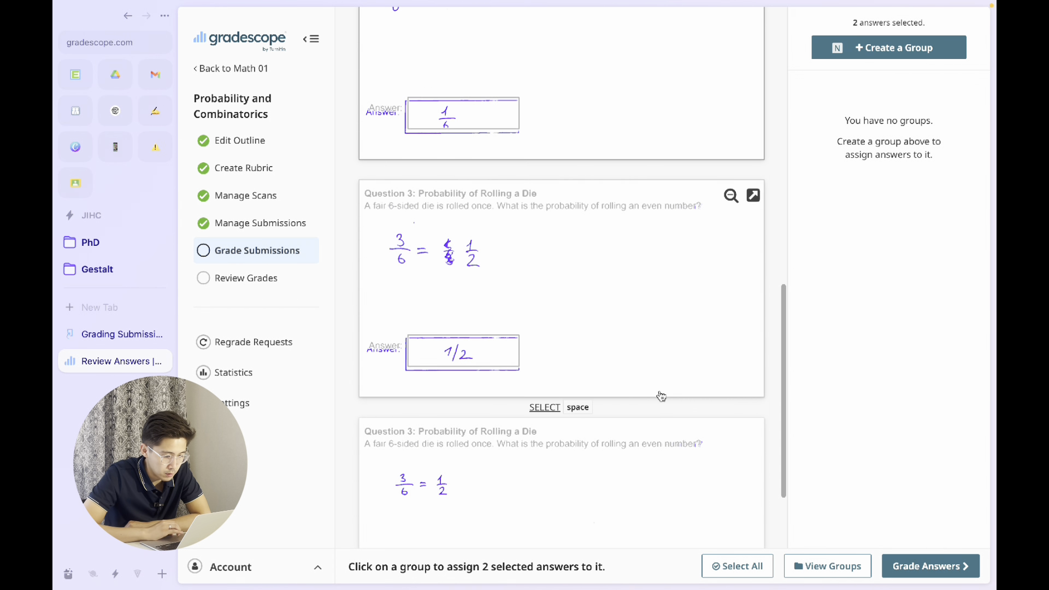
{"action": "scroll", "coordinate": [637, 195], "scroll_direction": "up", "scroll_amount": 15}
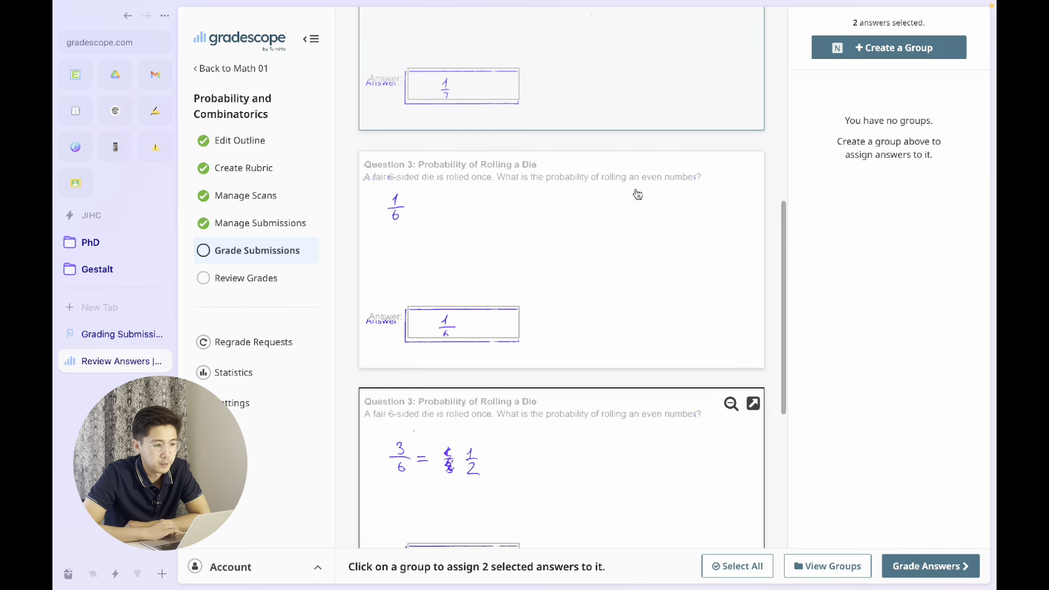
{"action": "left_click", "coordinate": [905, 48]}
{"action": "type", "text": "1/3"}
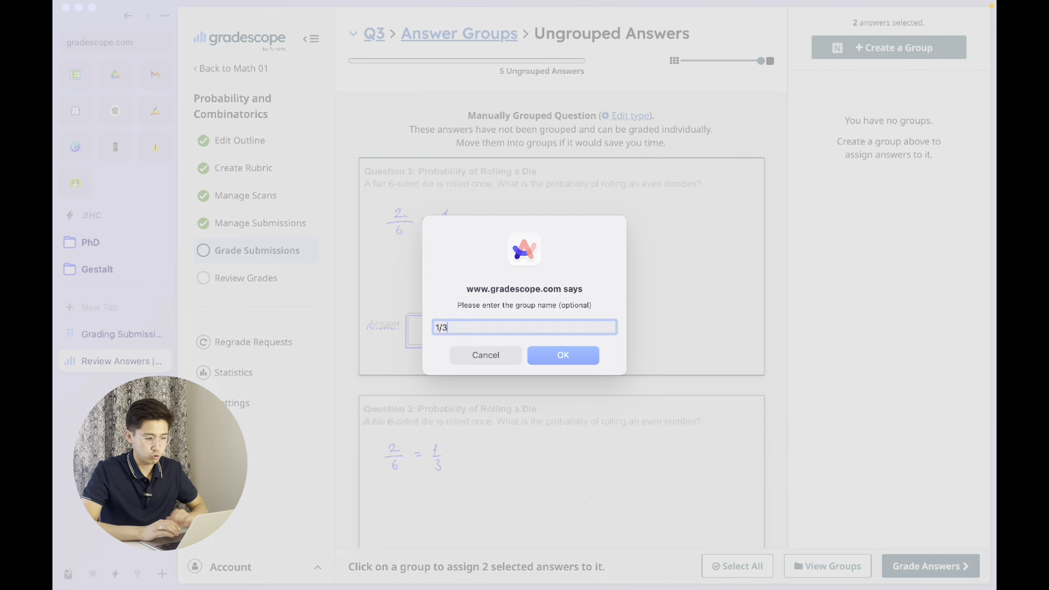
{"action": "left_click", "coordinate": [571, 356]}
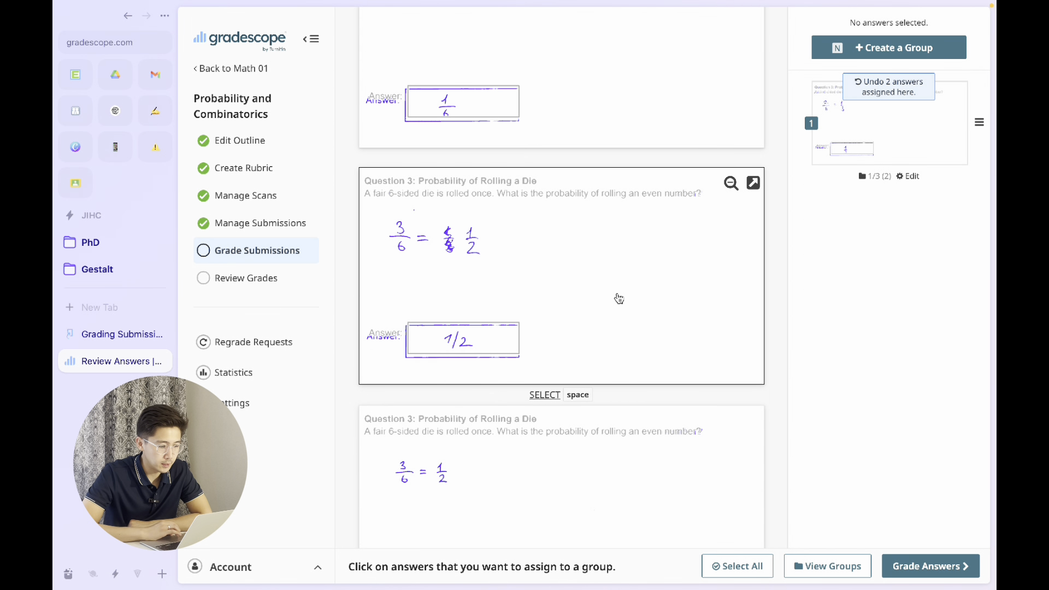
- Select the two ungrouped submissions answering 1/2 and assign them to a new group named "1/2"
{"action": "scroll", "coordinate": [620, 298], "scroll_direction": "down", "scroll_amount": 2}
{"action": "scroll", "coordinate": [619, 298], "scroll_direction": "up", "scroll_amount": 5}
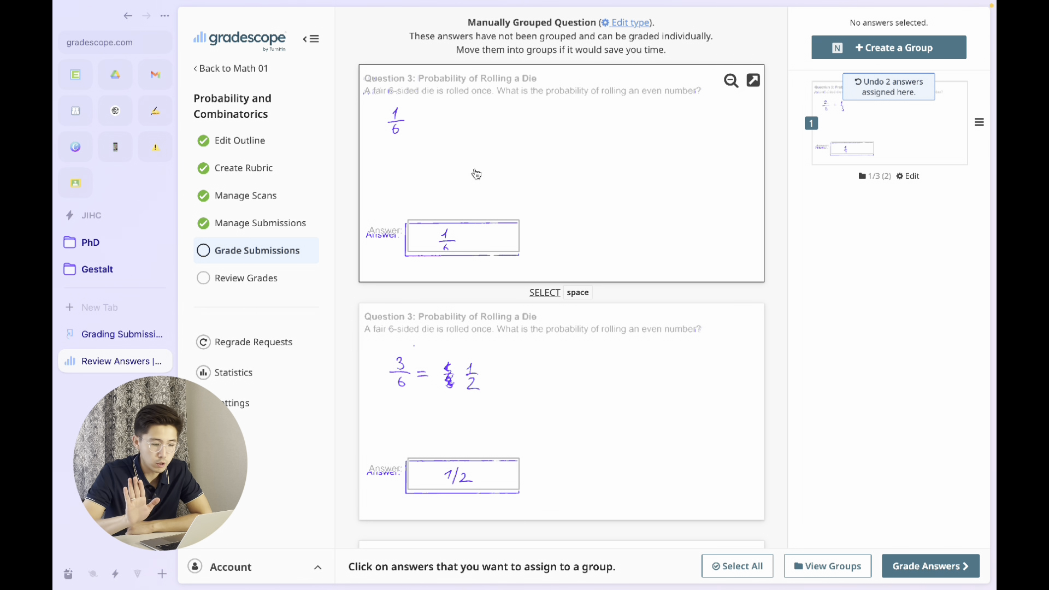
{"action": "scroll", "coordinate": [476, 173], "scroll_direction": "down", "scroll_amount": 3}
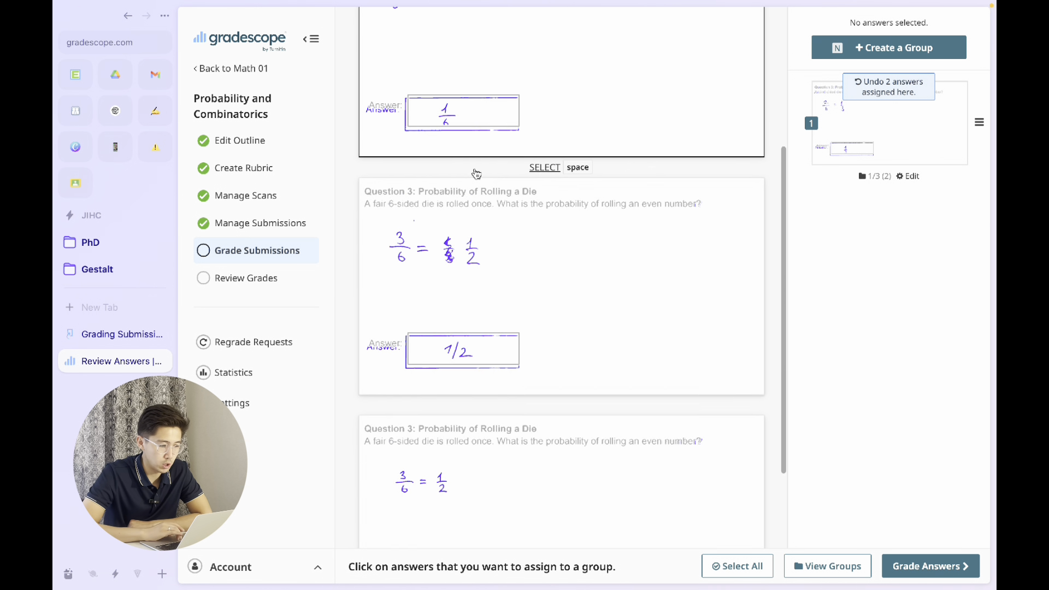
{"action": "left_click", "coordinate": [558, 298]}
{"action": "left_click", "coordinate": [563, 483]}
{"action": "scroll", "coordinate": [562, 483], "scroll_direction": "down", "scroll_amount": 2}
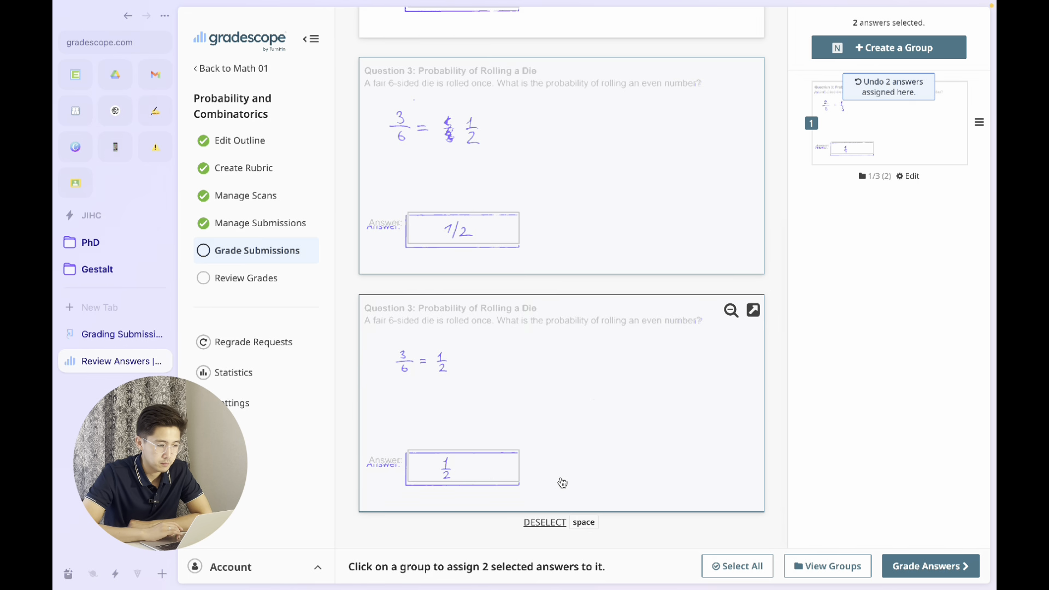
{"action": "scroll", "coordinate": [563, 483], "scroll_direction": "up", "scroll_amount": 1}
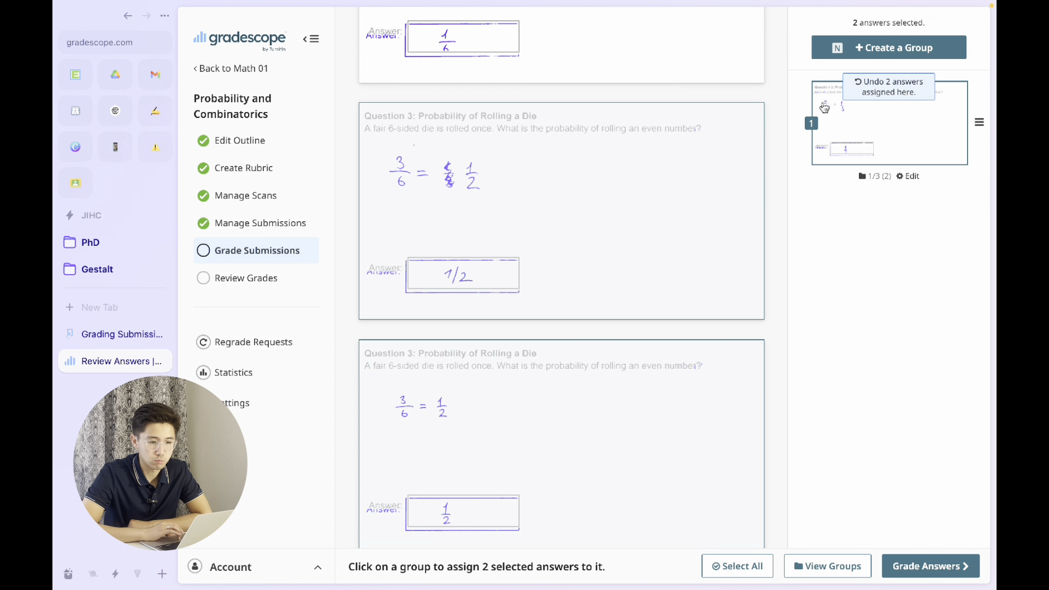
{"action": "left_click", "coordinate": [877, 55]}
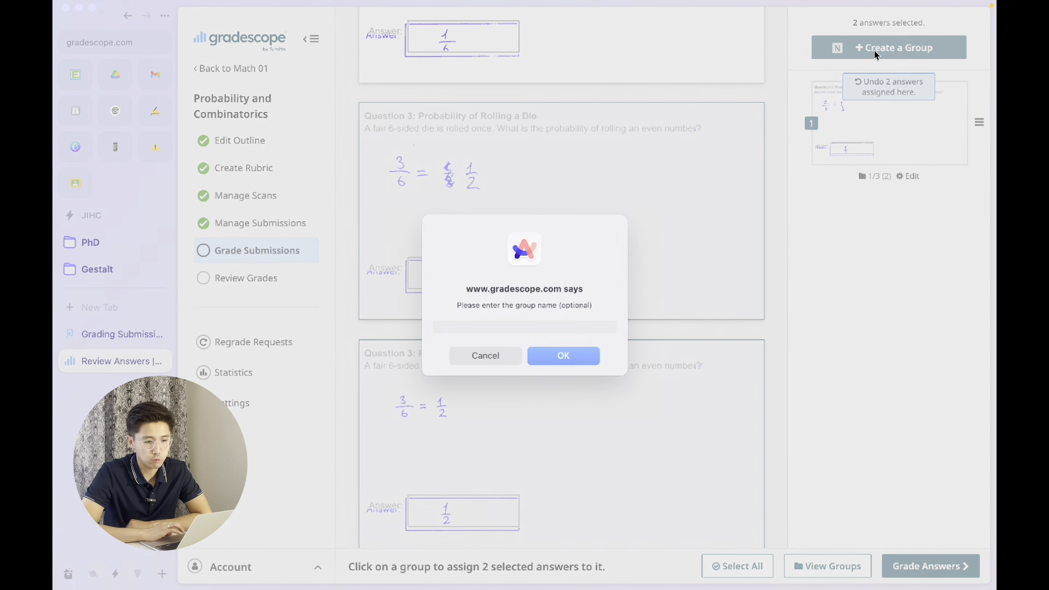
{"action": "type", "text": "1/2"}
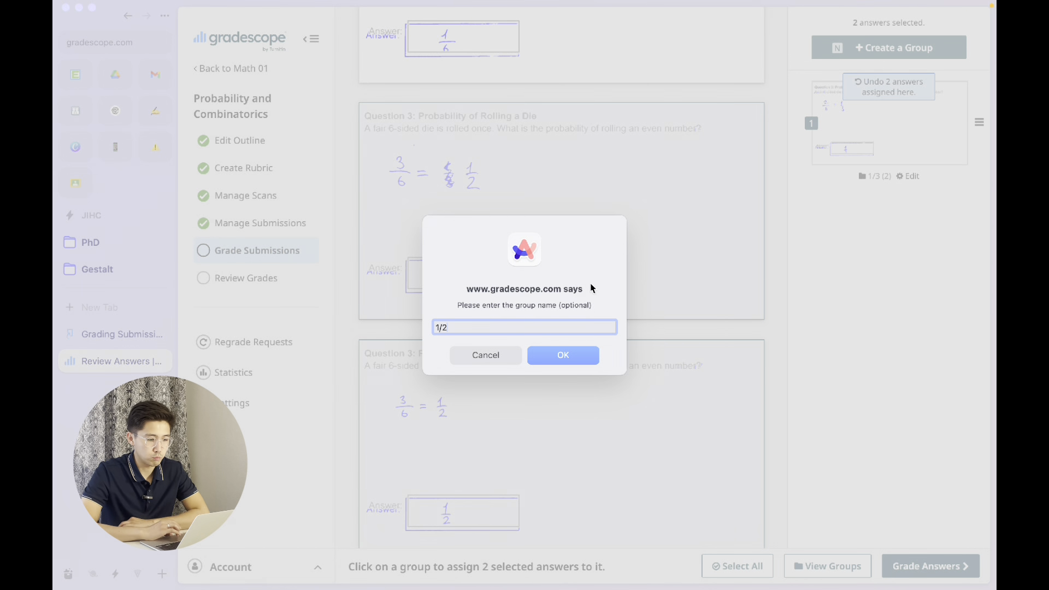
{"action": "left_click", "coordinate": [569, 358]}
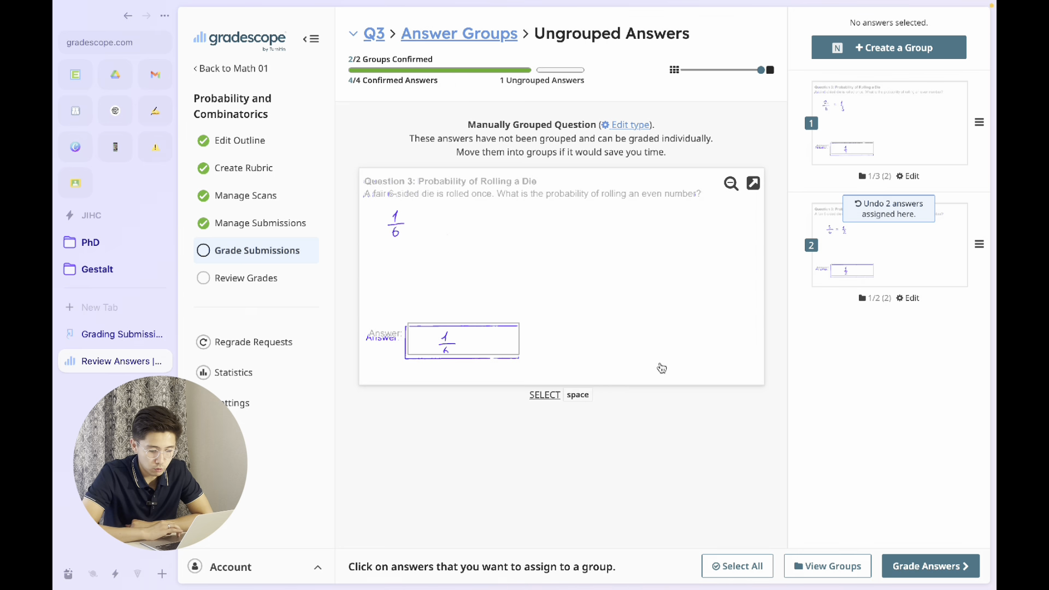
- Review Question 3's answer groups and continue to grading them
{"action": "left_click", "coordinate": [835, 569]}
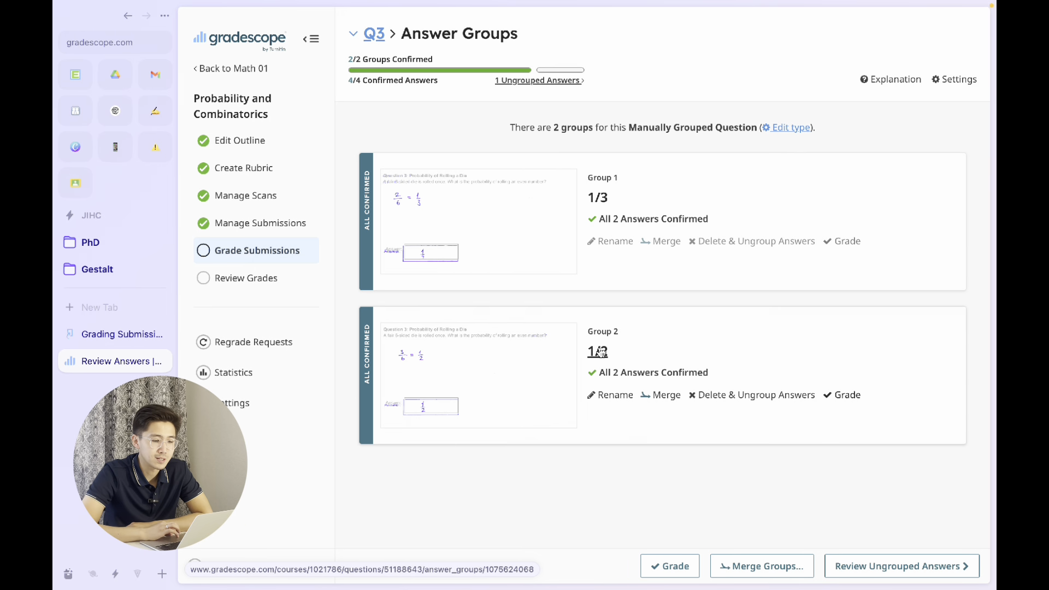
{"action": "left_click", "coordinate": [674, 567]}
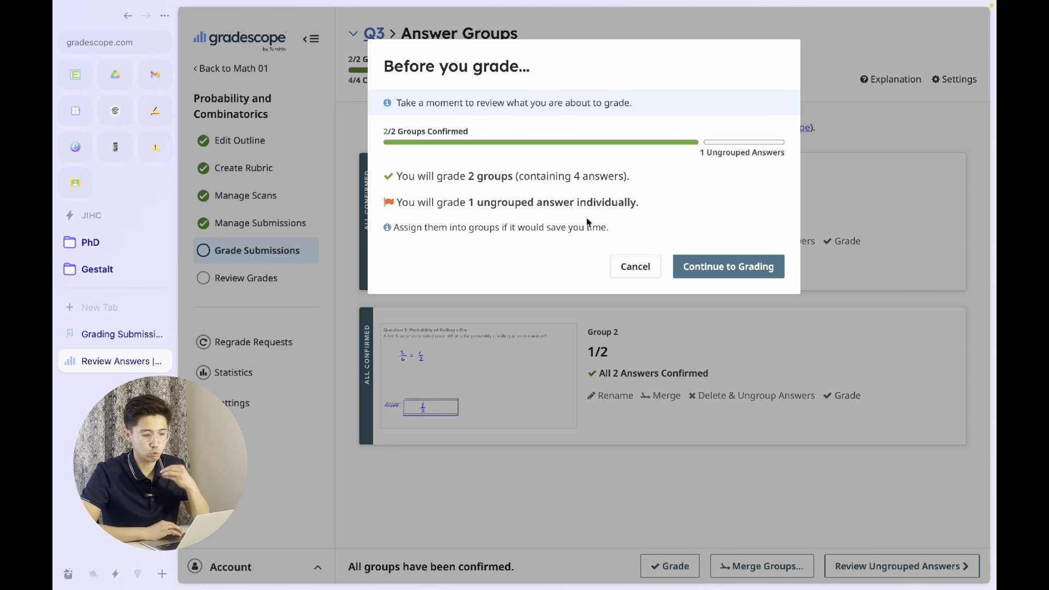
{"action": "left_click", "coordinate": [720, 267]}
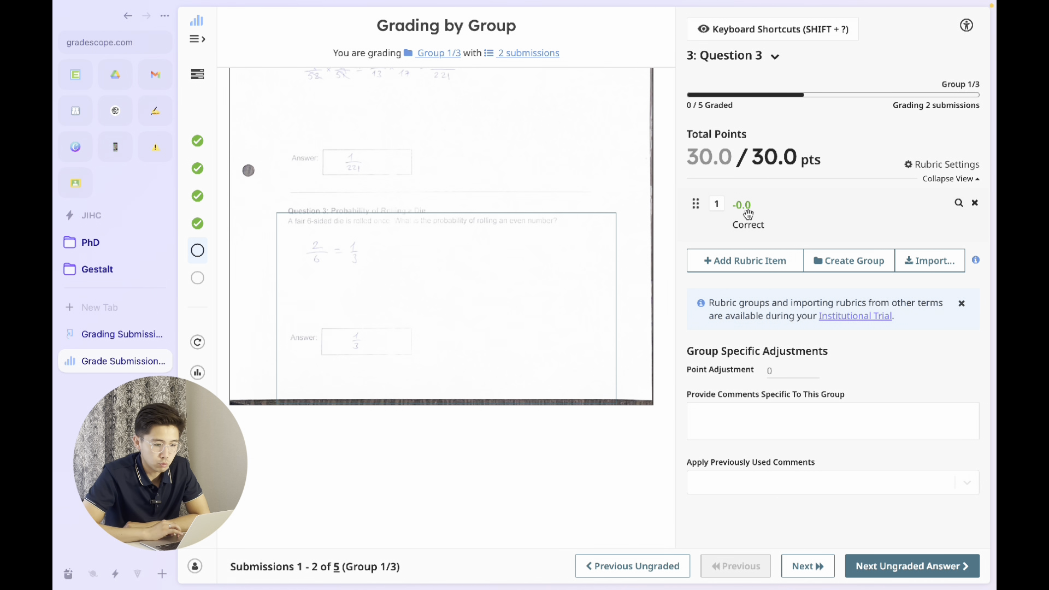
- Add a second rubric item to Question 3 worth -20 points with the description "Mistaken"
{"action": "left_click", "coordinate": [749, 259]}
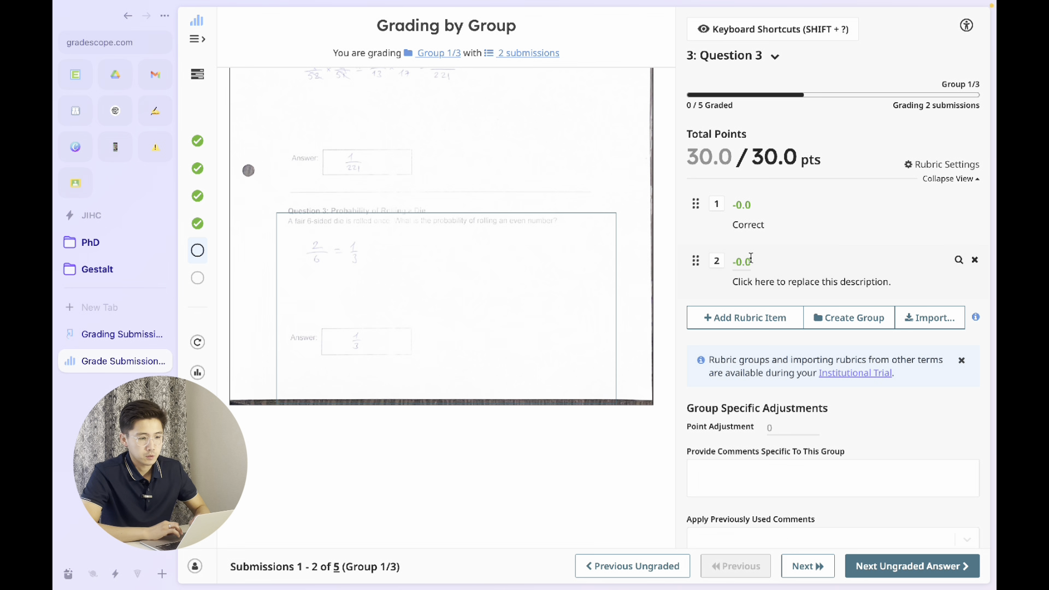
{"action": "left_click", "coordinate": [751, 260]}
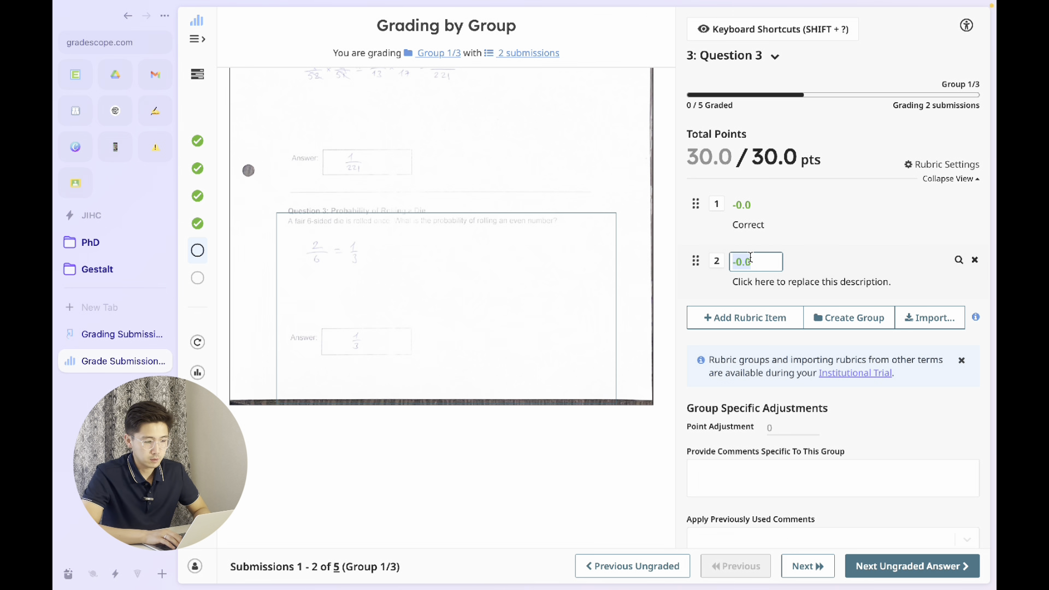
{"action": "type", "text": "-20"}
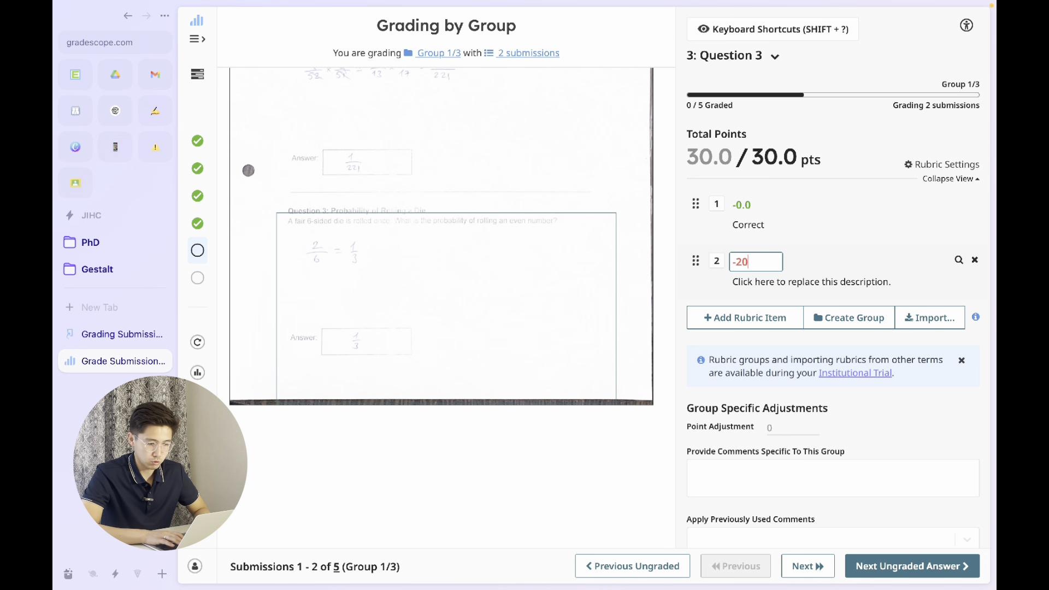
{"action": "left_click", "coordinate": [749, 281]}
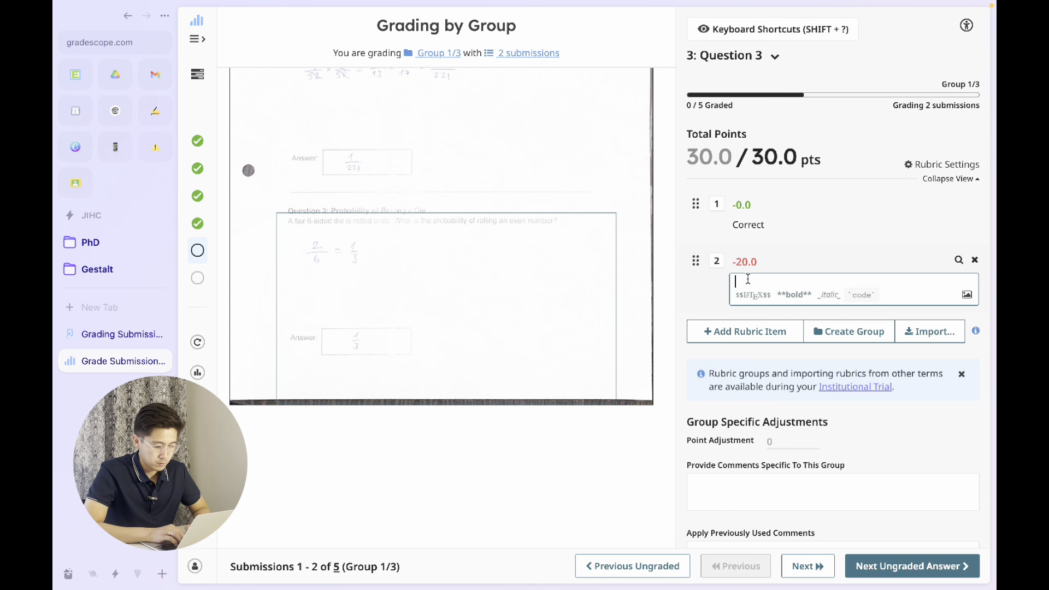
{"action": "type", "text": "Mistake"}
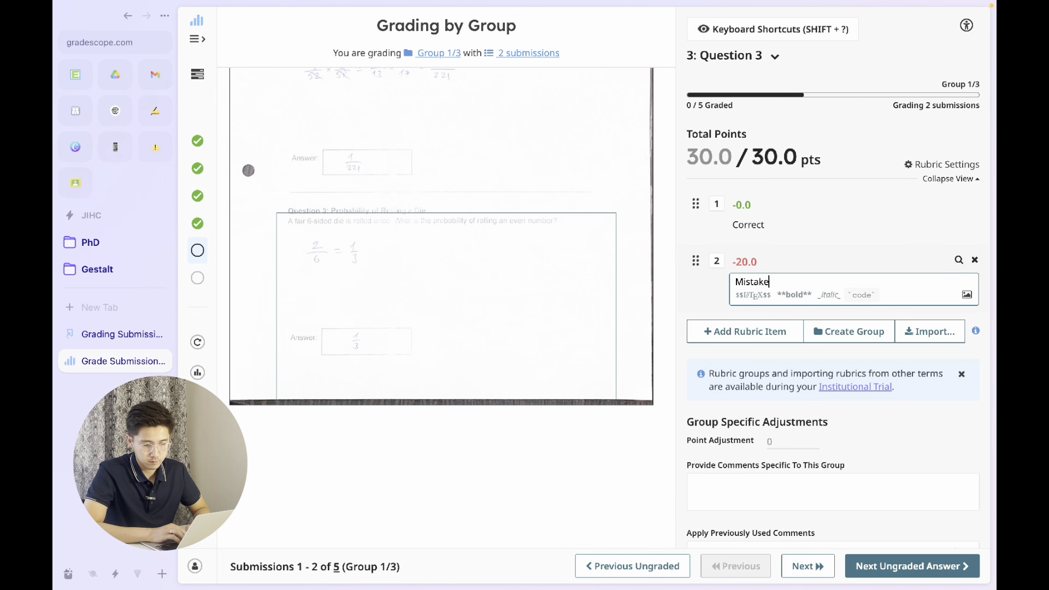
{"action": "type", "text": "n"}
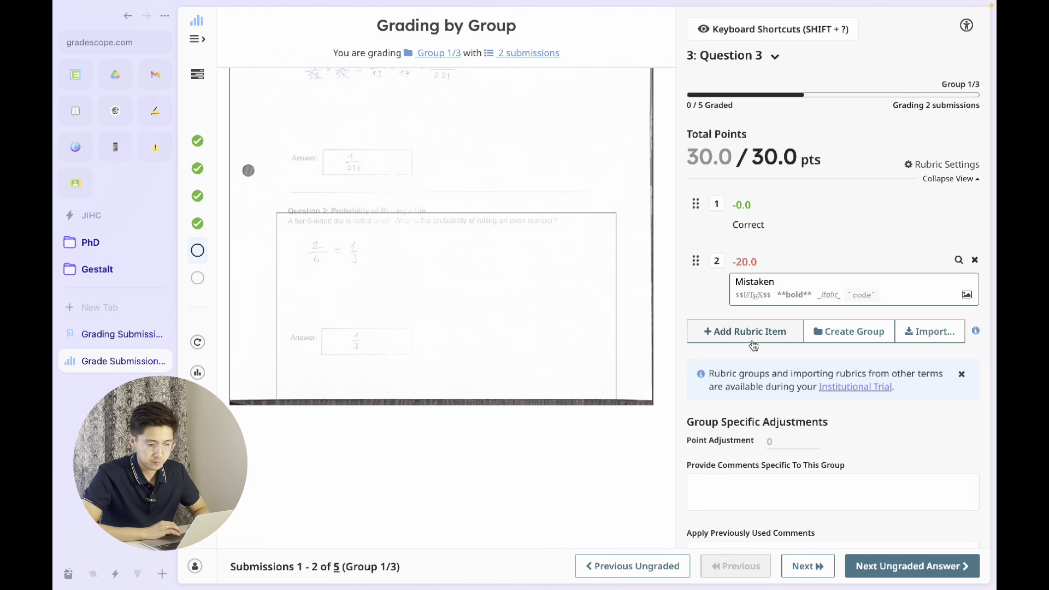
- Apply the "Mistaken" rubric item to group 1/3 and the "Correct" item to group 1/2
{"action": "left_click", "coordinate": [717, 263]}
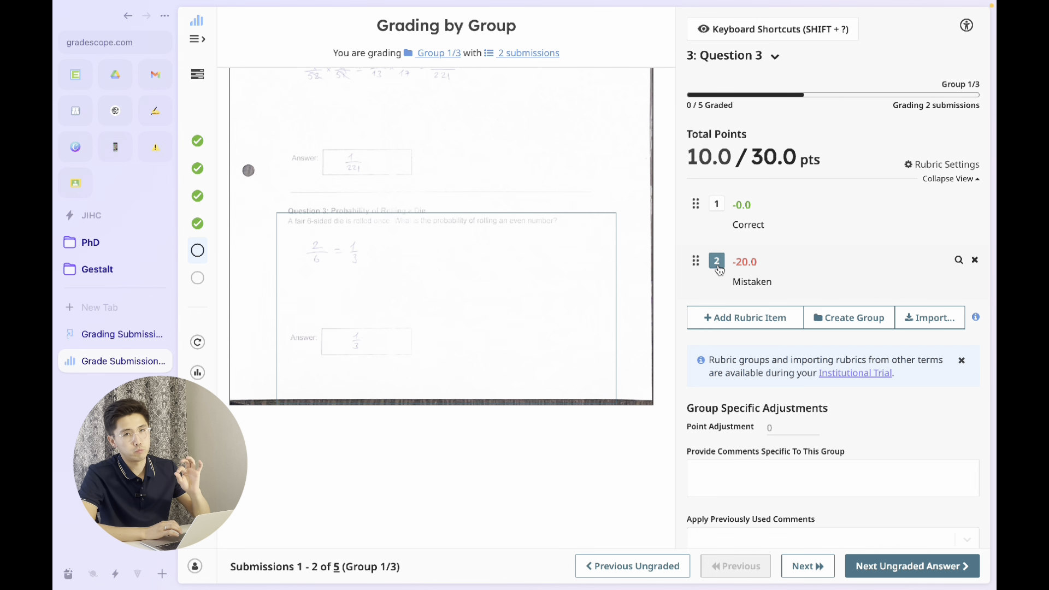
{"action": "left_click", "coordinate": [808, 568]}
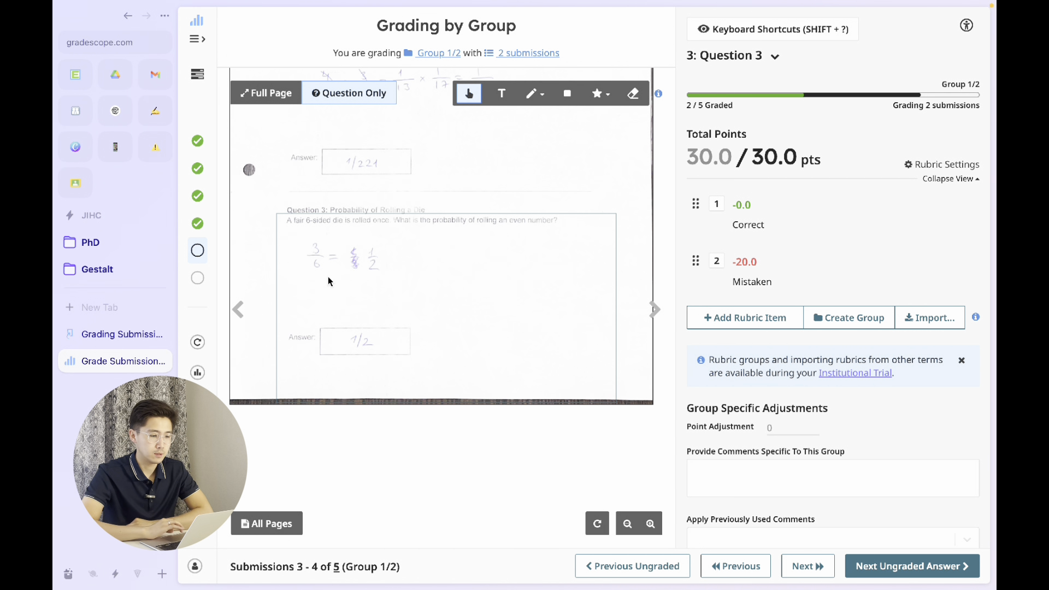
{"action": "left_click", "coordinate": [714, 211]}
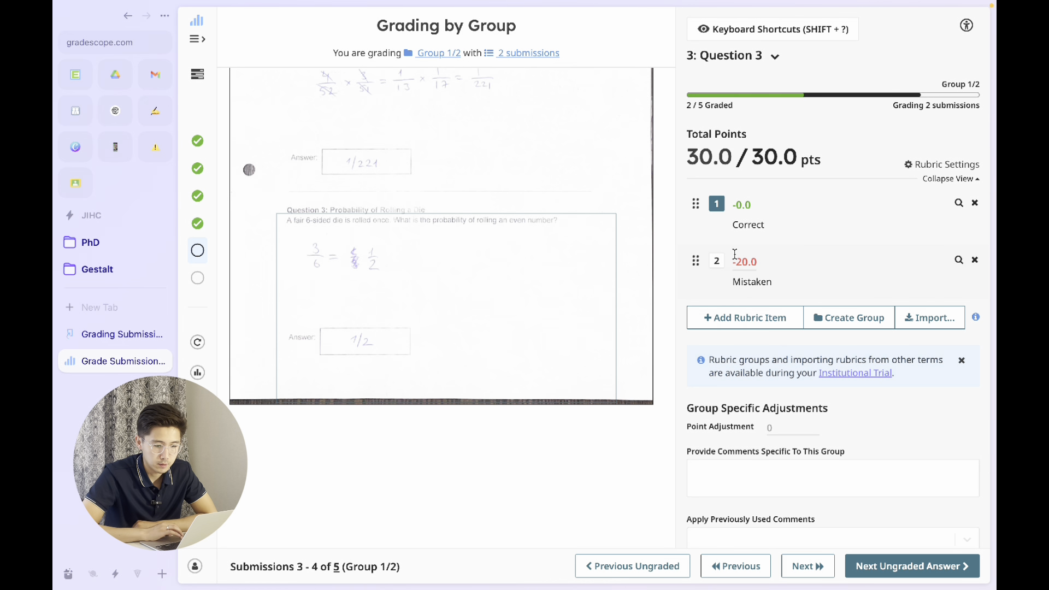
- Grade the ungrouped submission answering 1/6 as "Mistaken" with a -5 point adjustment, and finish grading Question 3
{"action": "left_click", "coordinate": [811, 570]}
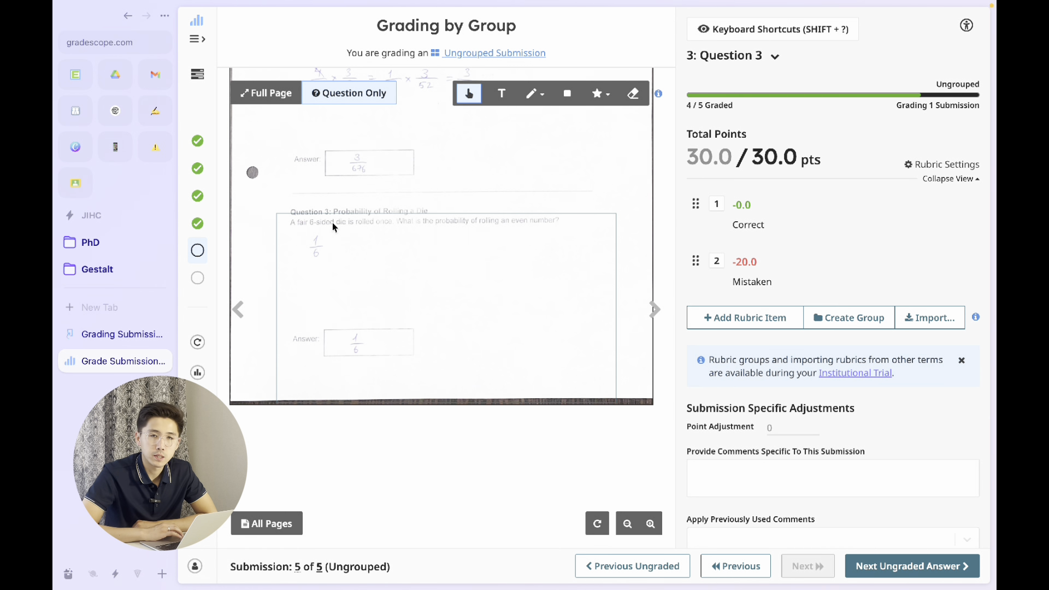
{"action": "mouse_move", "coordinate": [804, 263]}
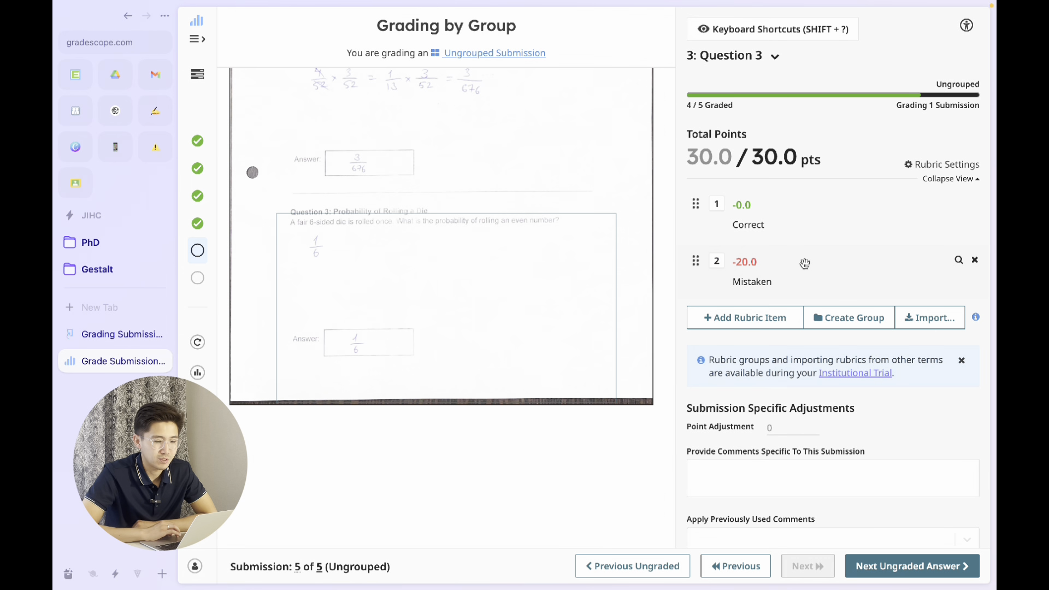
{"action": "left_click", "coordinate": [717, 261]}
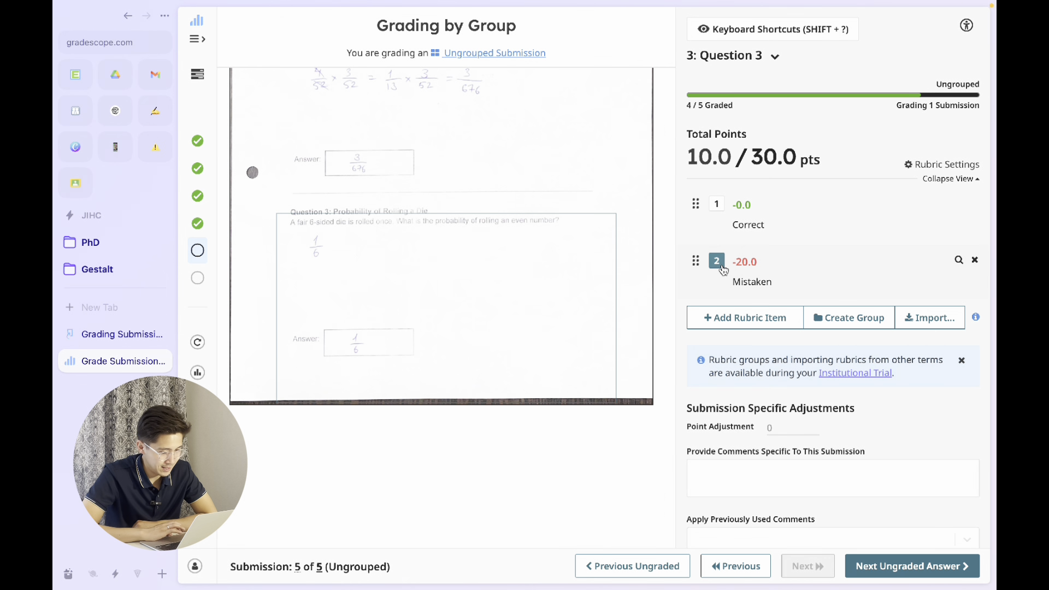
{"action": "left_click", "coordinate": [773, 427]}
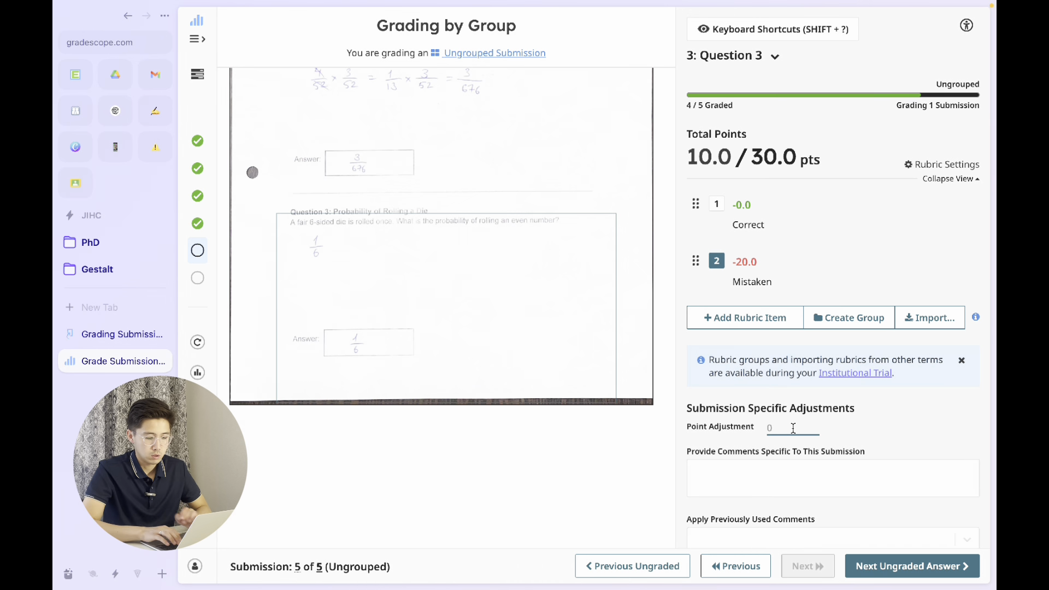
{"action": "type", "text": "-5"}
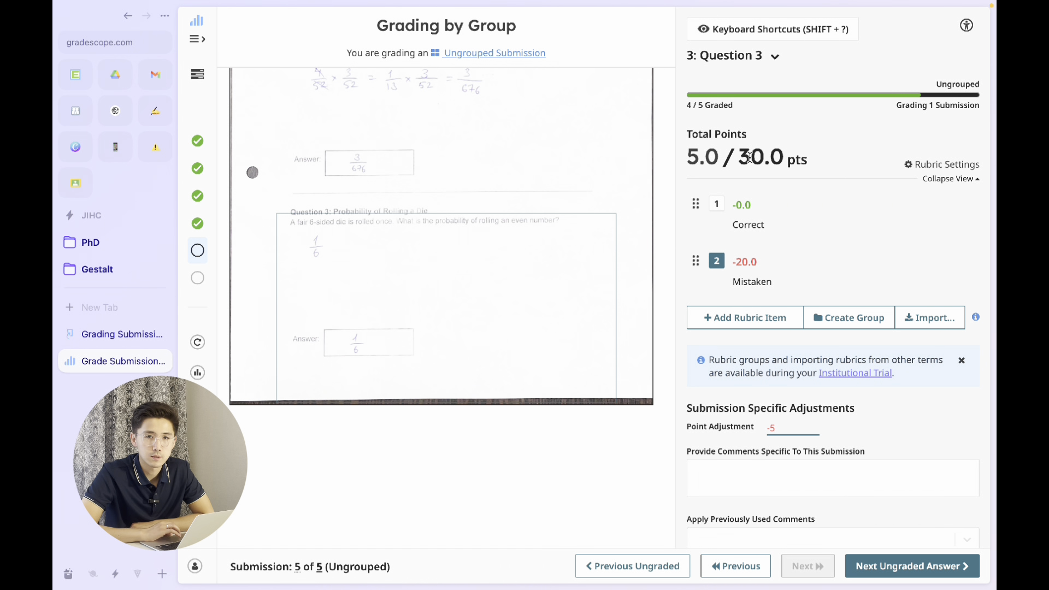
{"action": "left_click", "coordinate": [885, 568]}
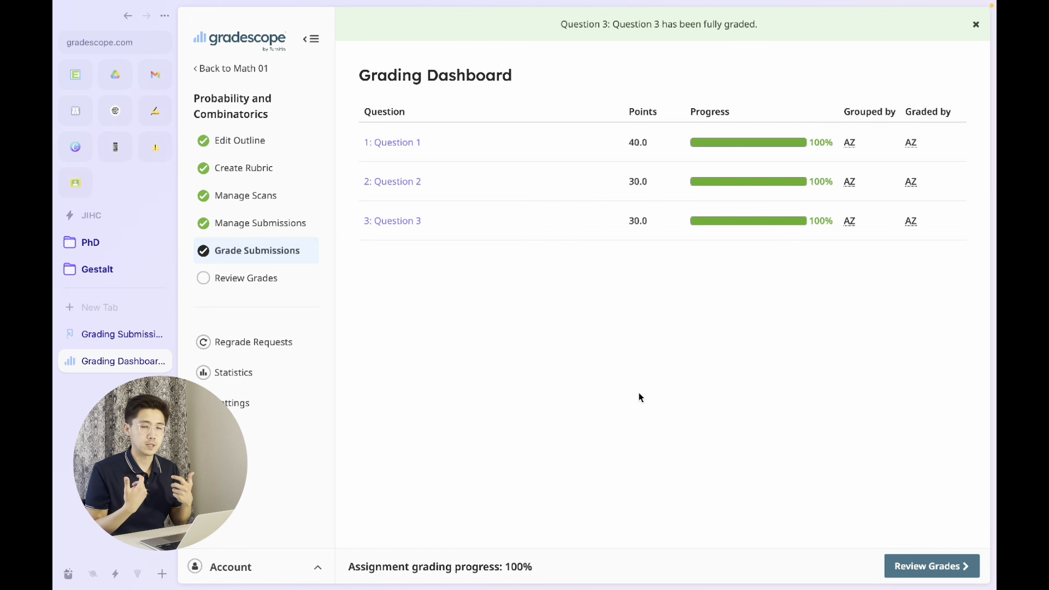
{"action": "mouse_move", "coordinate": [667, 3]}
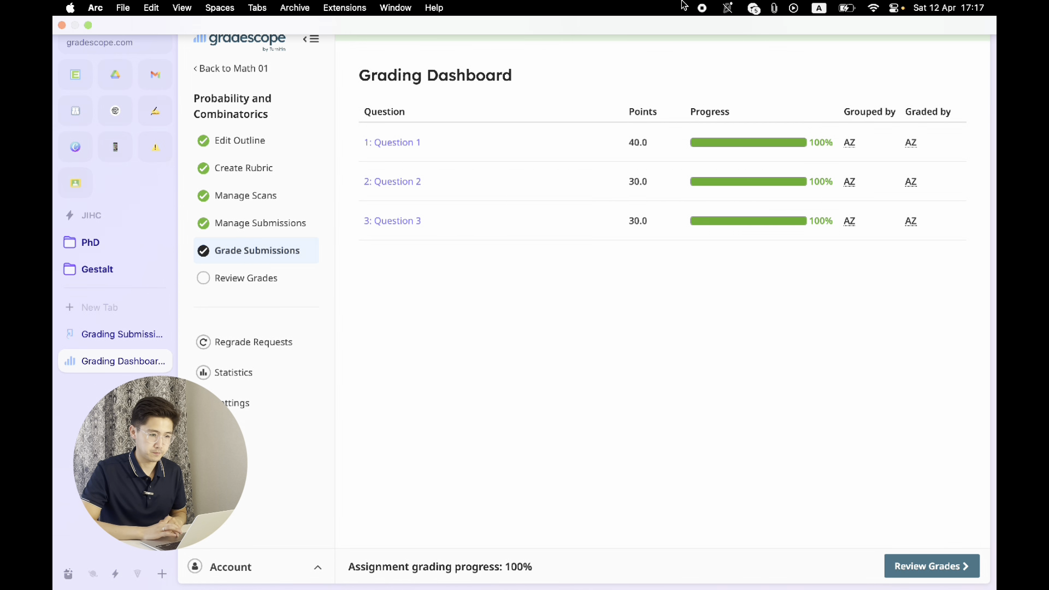